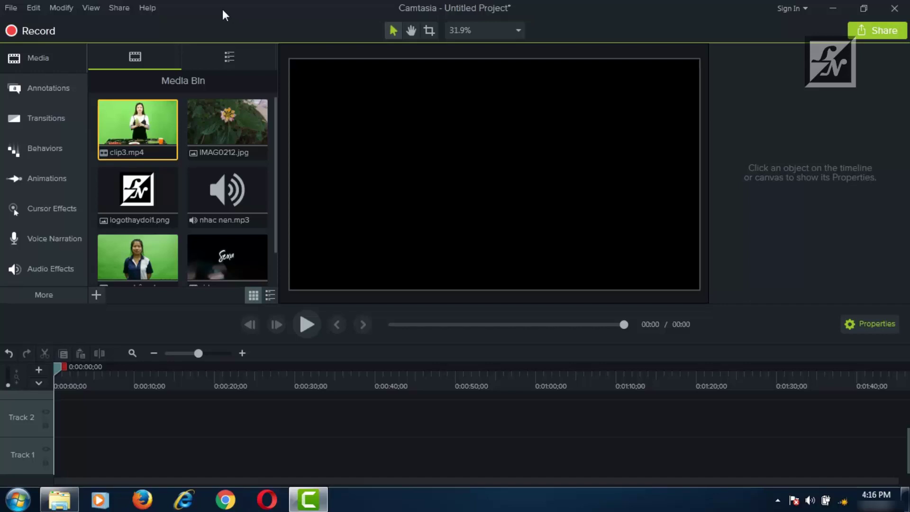
{"action": "left_click", "coordinate": [32, 90]}
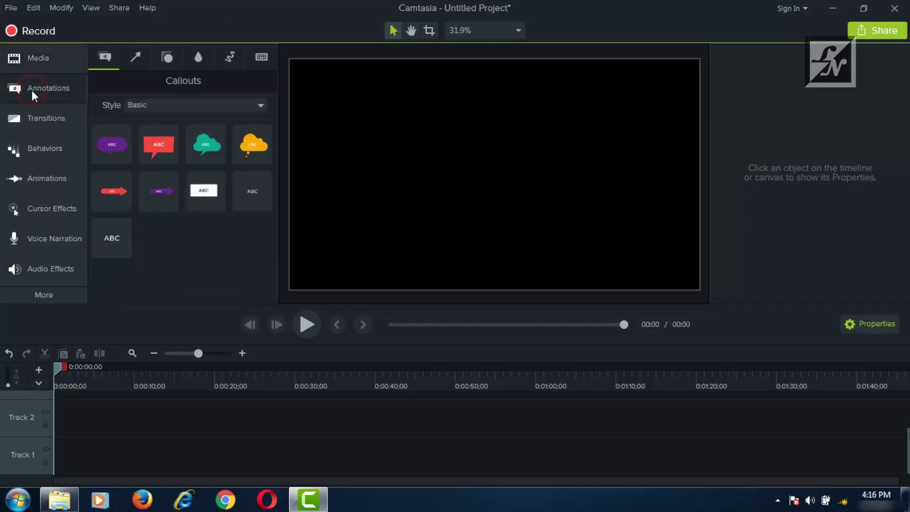
{"action": "left_click", "coordinate": [38, 126]}
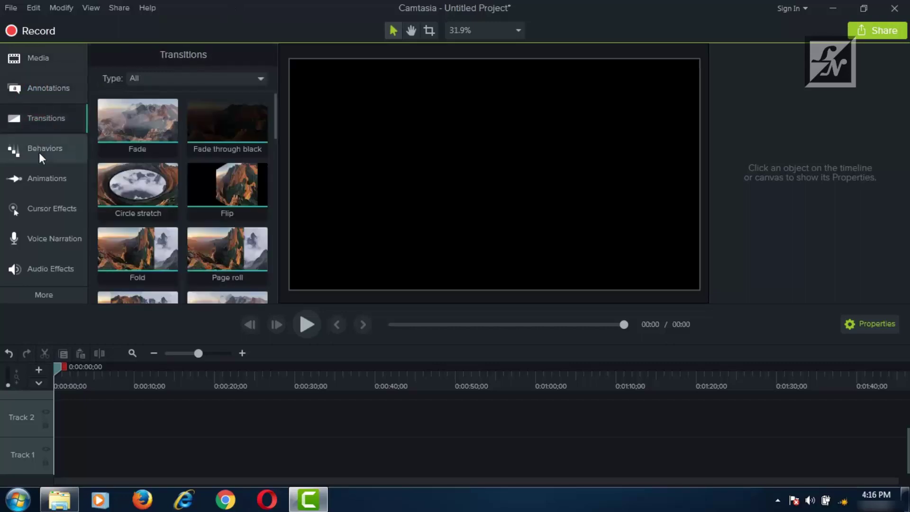
{"action": "left_click", "coordinate": [39, 152]}
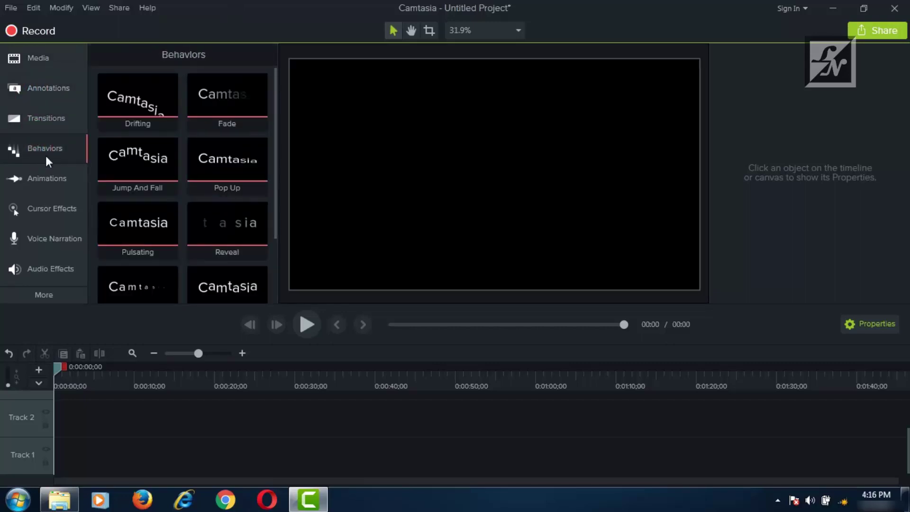
{"action": "left_click", "coordinate": [29, 180]}
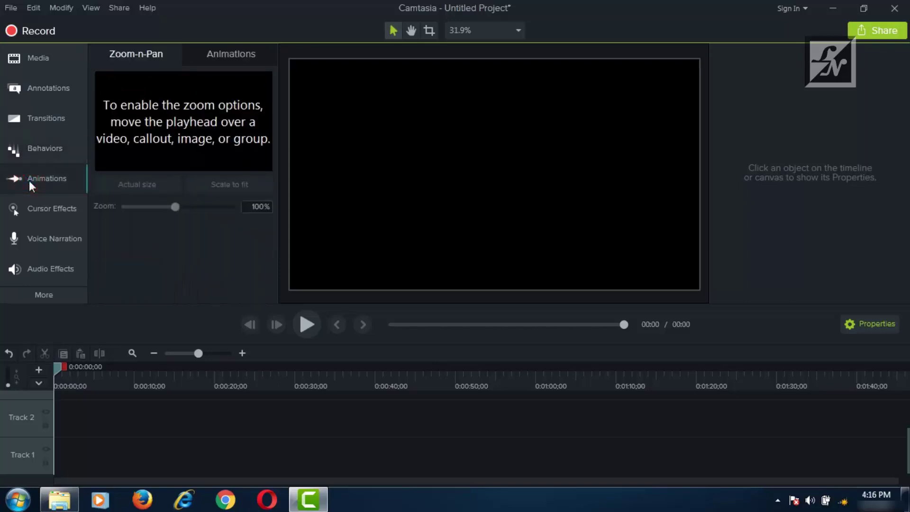
{"action": "left_click", "coordinate": [42, 153]}
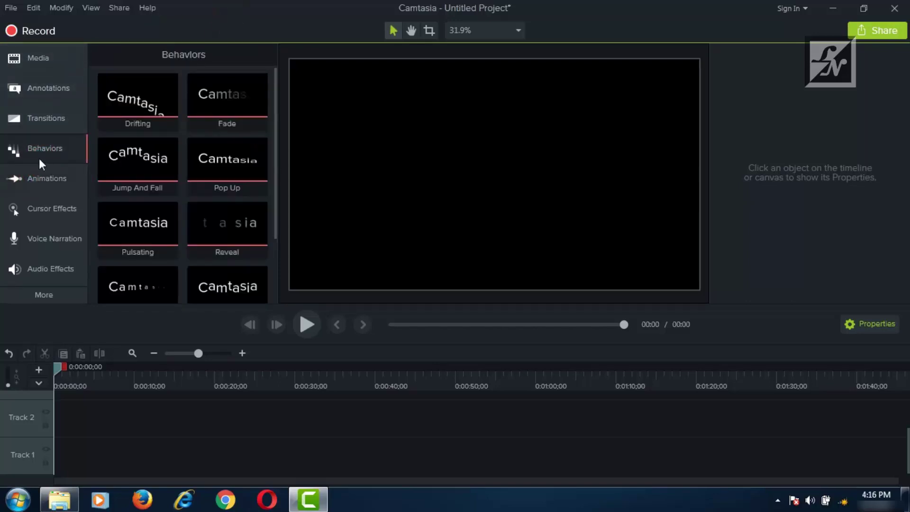
- Place the clip3.mp4 video on Track 1 so that it starts at 0:00
{"action": "mouse_move", "coordinate": [33, 154]}
{"action": "mouse_move", "coordinate": [61, 146]}
{"action": "left_click", "coordinate": [53, 58]}
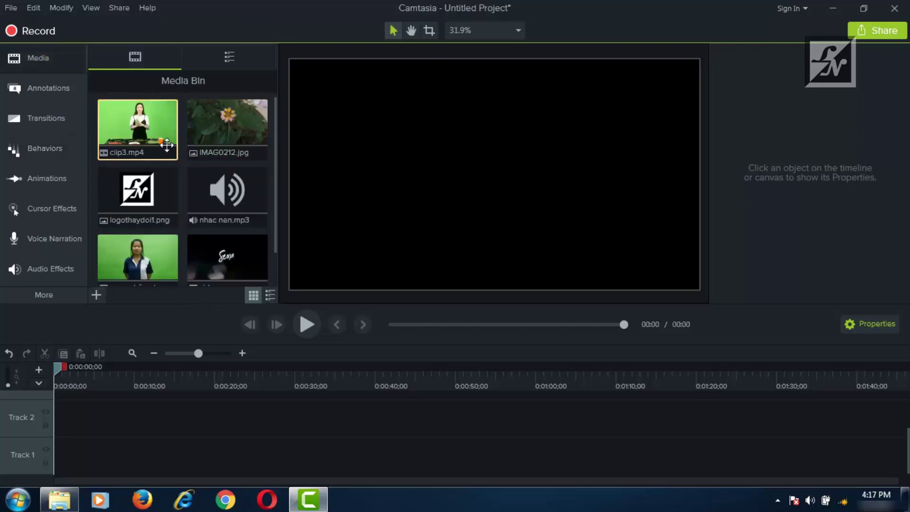
{"action": "left_click_drag", "start_coordinate": [141, 117], "coordinate": [117, 419]}
{"action": "left_click_drag", "start_coordinate": [81, 448], "coordinate": [53, 456]}
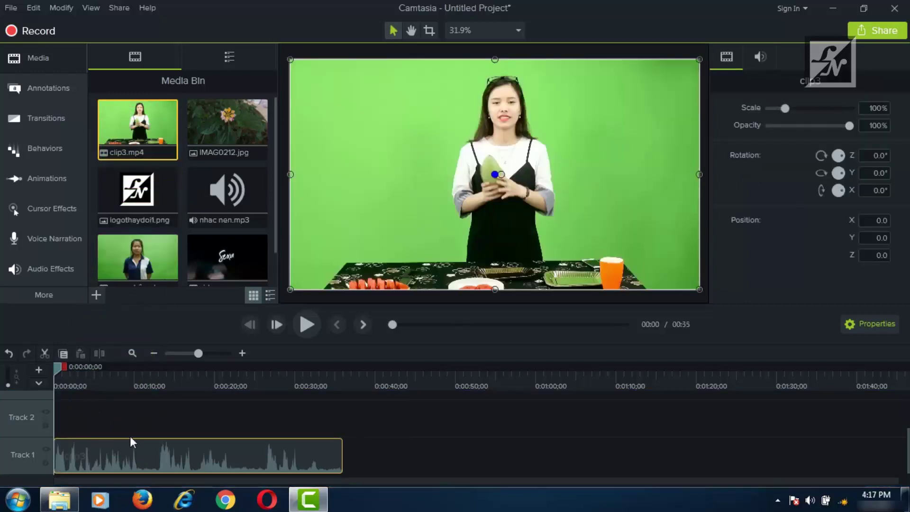
- Add the logothaydoi1.png logo to Track 2 from 0:00 to about 28 seconds, above the clip3 video
{"action": "left_click", "coordinate": [109, 419]}
{"action": "left_click_drag", "start_coordinate": [142, 187], "coordinate": [279, 411]}
{"action": "left_click", "coordinate": [214, 377]}
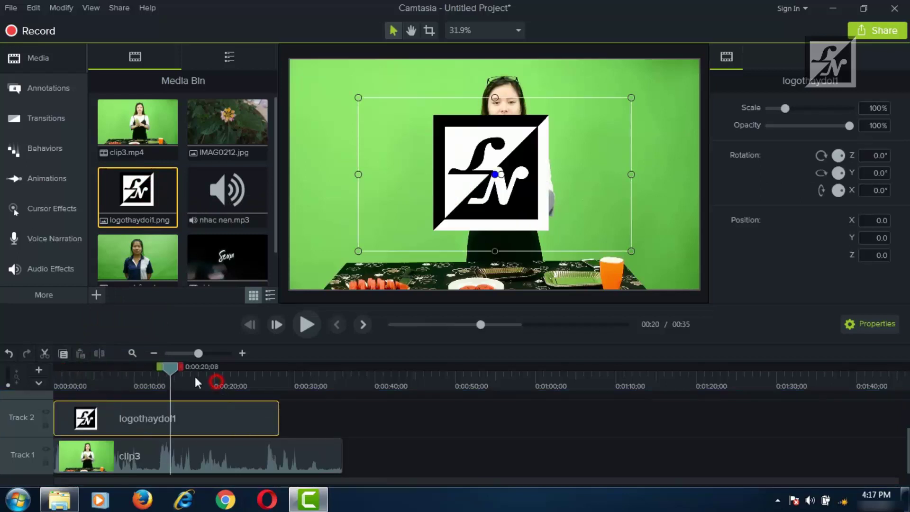
- Shrink the logo to about 38.6% and position it in the upper-right corner of the video frame
{"action": "left_click_drag", "start_coordinate": [360, 251], "coordinate": [601, 109]}
{"action": "left_click", "coordinate": [349, 422]}
{"action": "left_click", "coordinate": [230, 417]}
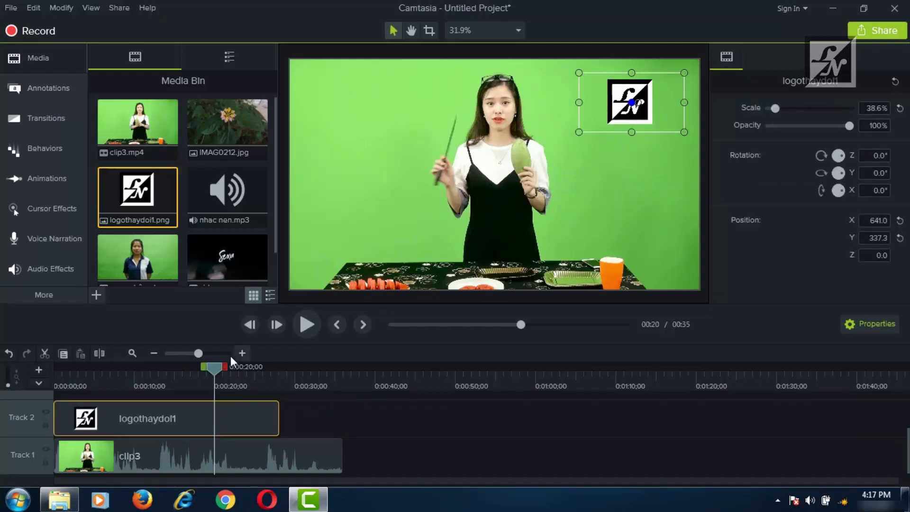
- Preview the first second of the video from the beginning with the logo in place
{"action": "left_click_drag", "start_coordinate": [215, 368], "coordinate": [55, 367]}
{"action": "left_click", "coordinate": [306, 332]}
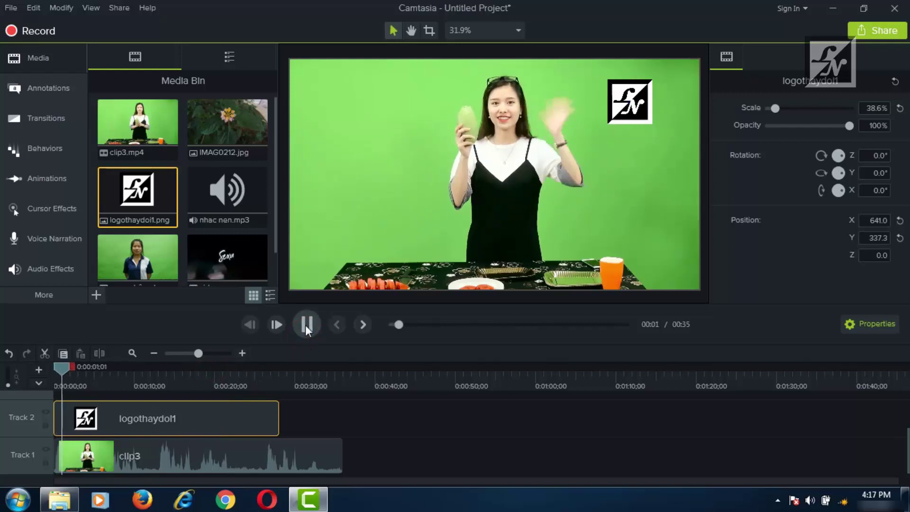
{"action": "left_click", "coordinate": [305, 326]}
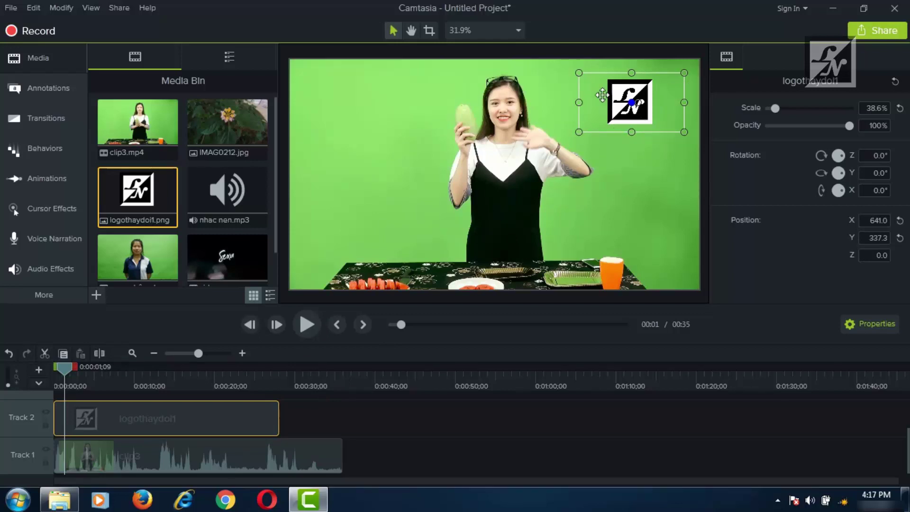
- Apply the Pop Up behavior to the logo clip on Track 2 and trim its start to about 3 seconds
{"action": "left_click", "coordinate": [54, 152]}
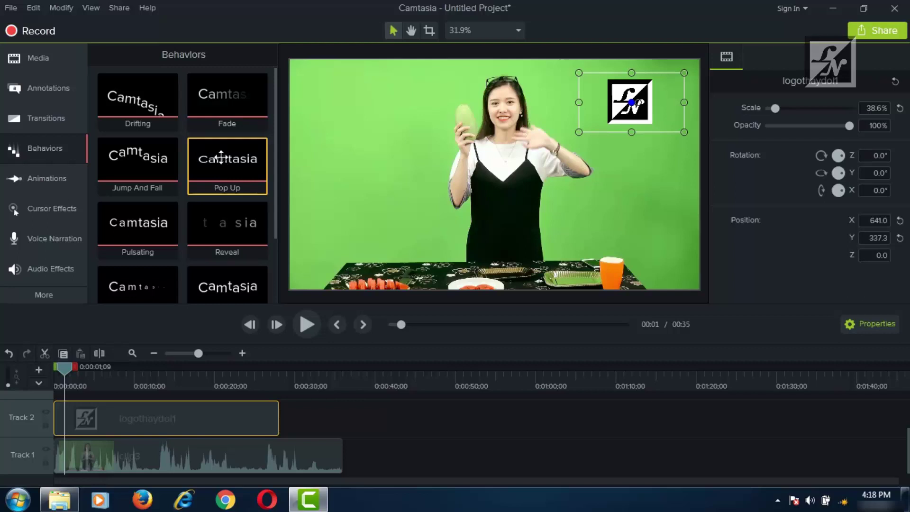
{"action": "mouse_move", "coordinate": [217, 156]}
{"action": "left_mouse_down"}
{"action": "mouse_move", "coordinate": [207, 260]}
{"action": "mouse_move", "coordinate": [234, 162]}
{"action": "mouse_move", "coordinate": [210, 330]}
{"action": "mouse_move", "coordinate": [211, 192]}
{"action": "mouse_move", "coordinate": [225, 168]}
{"action": "left_mouse_up"}
{"action": "left_click", "coordinate": [178, 420]}
{"action": "left_click_drag", "start_coordinate": [218, 154], "coordinate": [181, 413]}
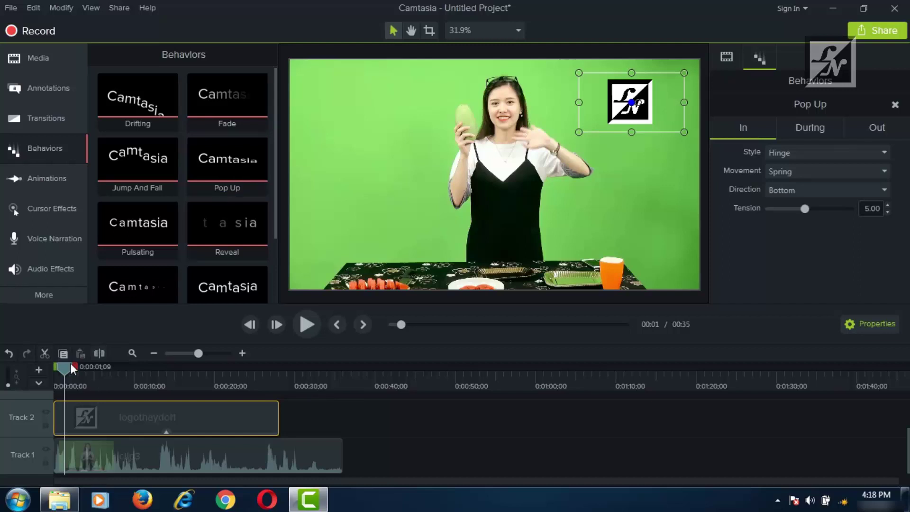
{"action": "left_click_drag", "start_coordinate": [70, 368], "coordinate": [38, 375]}
{"action": "left_click_drag", "start_coordinate": [54, 418], "coordinate": [86, 415]}
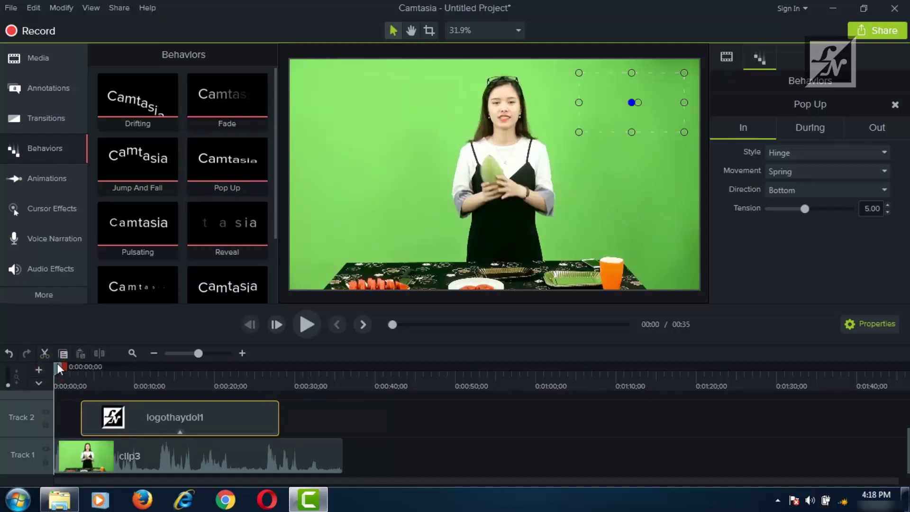
- Preview the logo's Pop Up entrance from the start of the logo clip
{"action": "left_click_drag", "start_coordinate": [57, 365], "coordinate": [81, 368]}
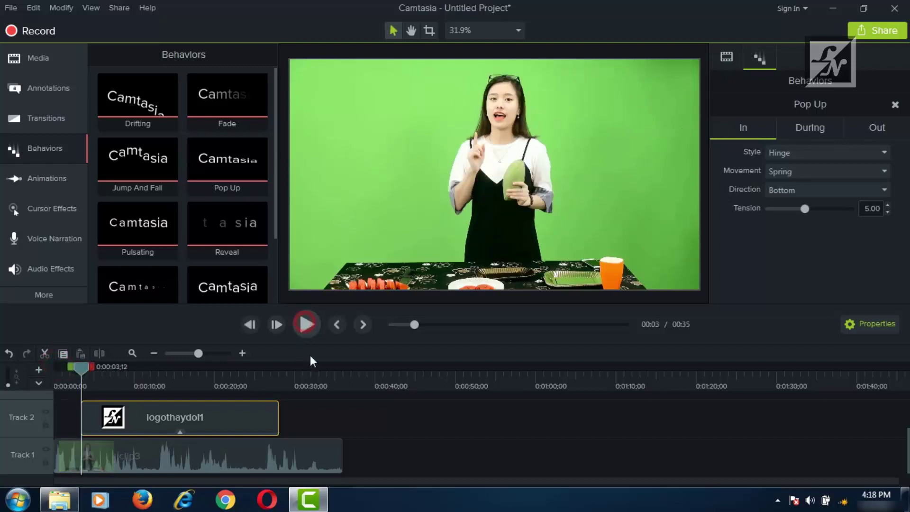
{"action": "key", "text": "space"}
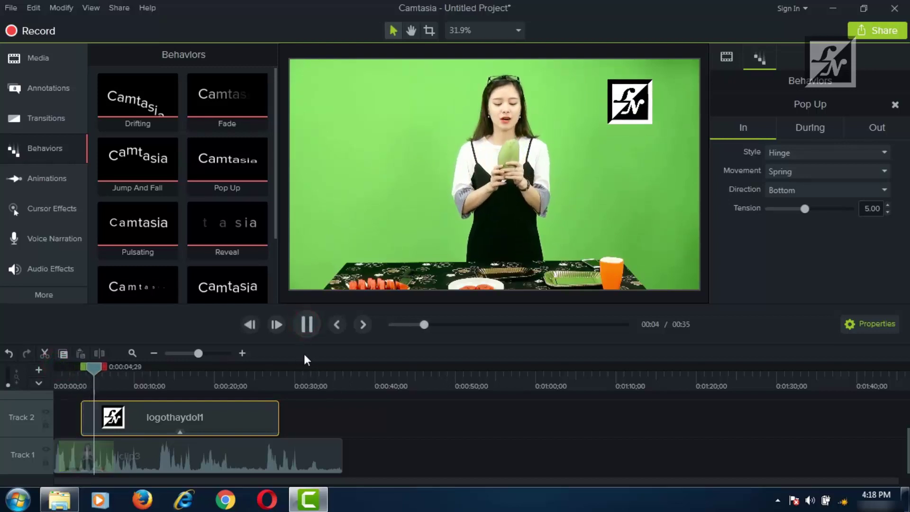
{"action": "left_click", "coordinate": [306, 324]}
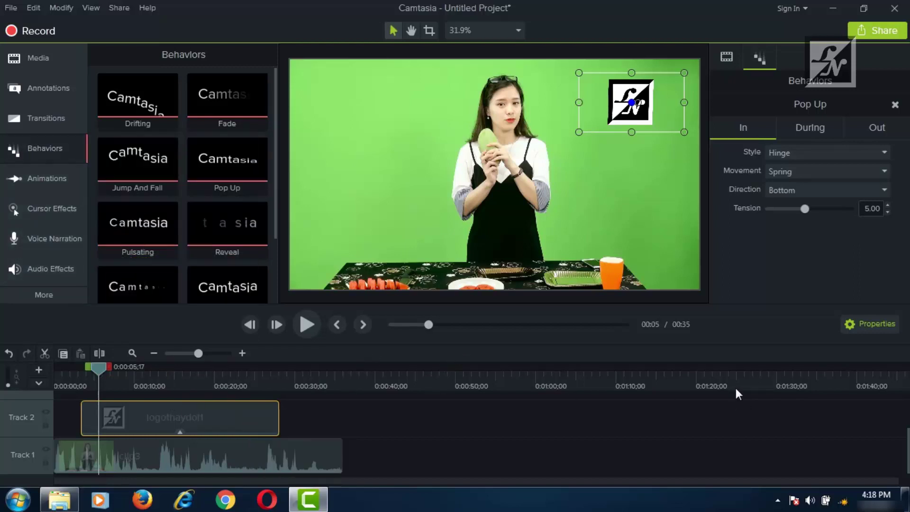
{"action": "scroll", "coordinate": [738, 427], "scroll_direction": "up", "scroll_amount": 1}
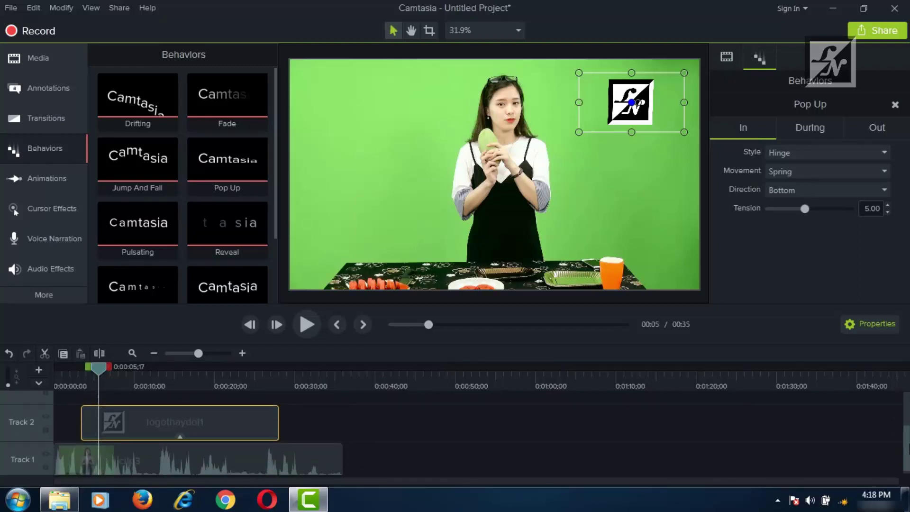
{"action": "scroll", "coordinate": [801, 440], "scroll_direction": "down", "scroll_amount": 1}
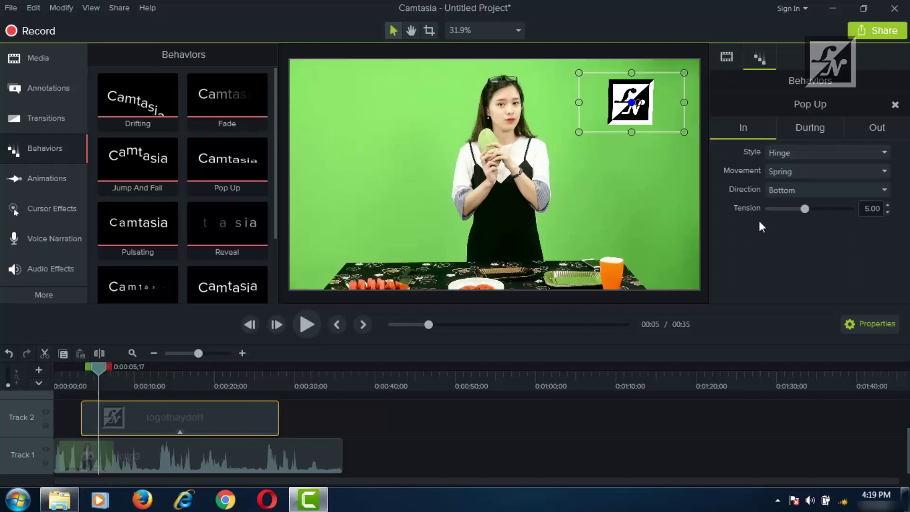
{"action": "left_click_drag", "start_coordinate": [276, 169], "coordinate": [275, 181]}
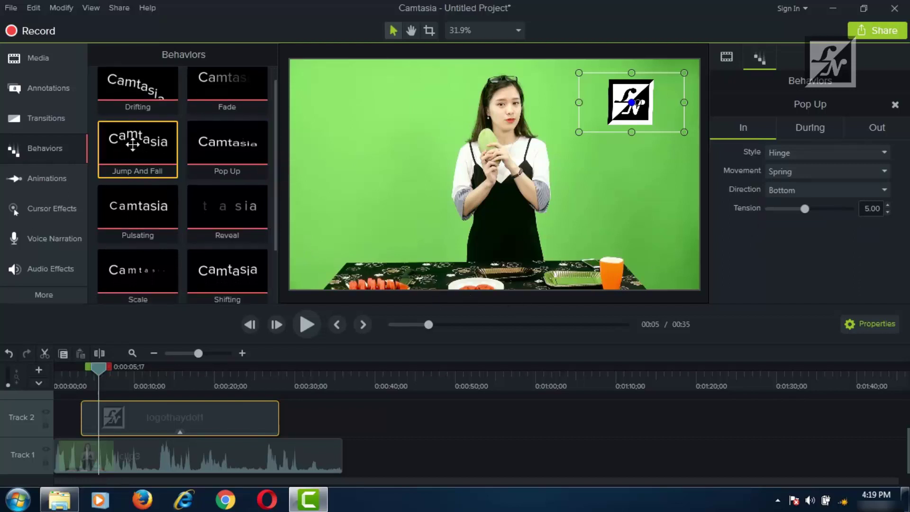
{"action": "left_click_drag", "start_coordinate": [126, 142], "coordinate": [152, 205]}
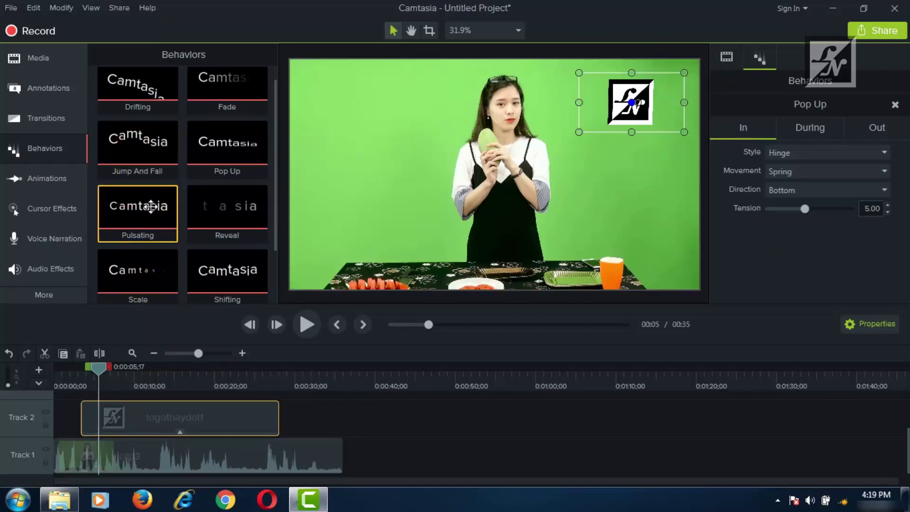
- Add the red text arrow callout to Track 3 at about 12 seconds and move it to the lower-left area of the video frame
{"action": "scroll", "coordinate": [152, 398], "scroll_direction": "up", "scroll_amount": 1}
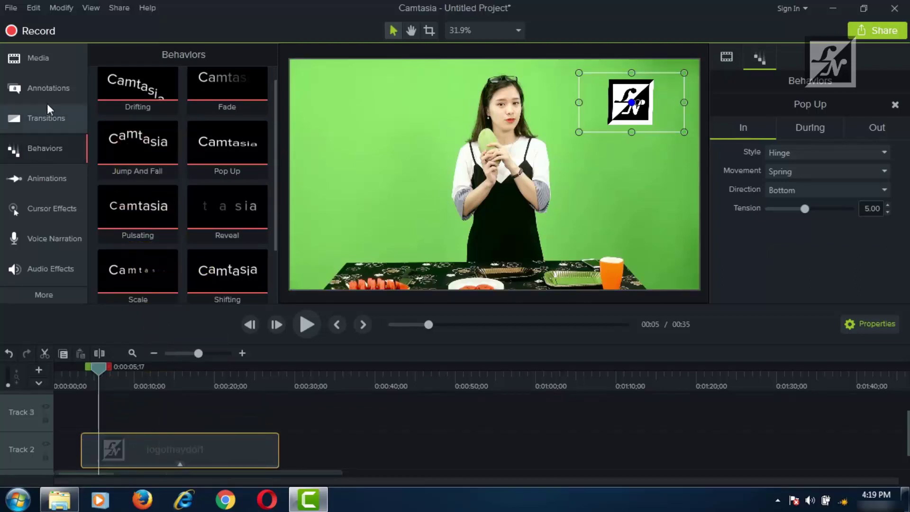
{"action": "left_click", "coordinate": [45, 89]}
{"action": "left_click_drag", "start_coordinate": [126, 189], "coordinate": [161, 418]}
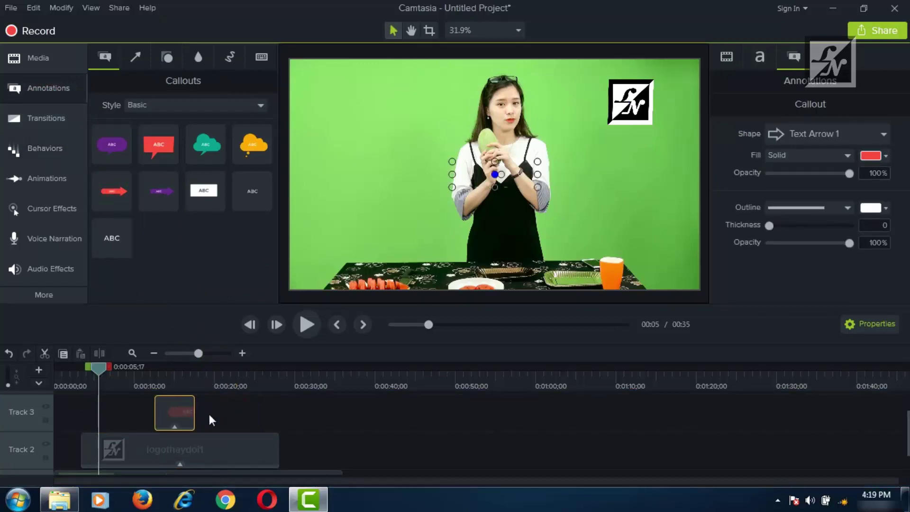
{"action": "left_click", "coordinate": [183, 385]}
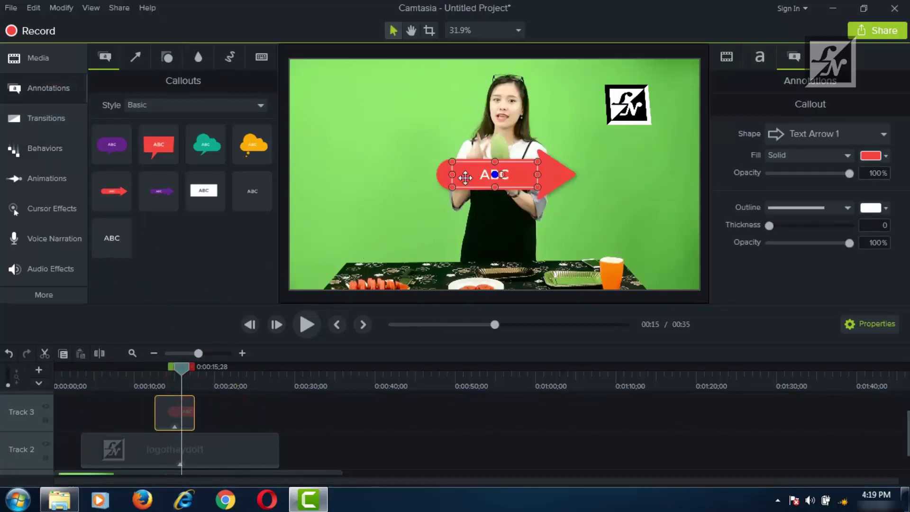
{"action": "left_click_drag", "start_coordinate": [443, 173], "coordinate": [331, 218]}
- Apply the Reveal behavior to the red arrow callout on Track 3
{"action": "left_click", "coordinate": [53, 151]}
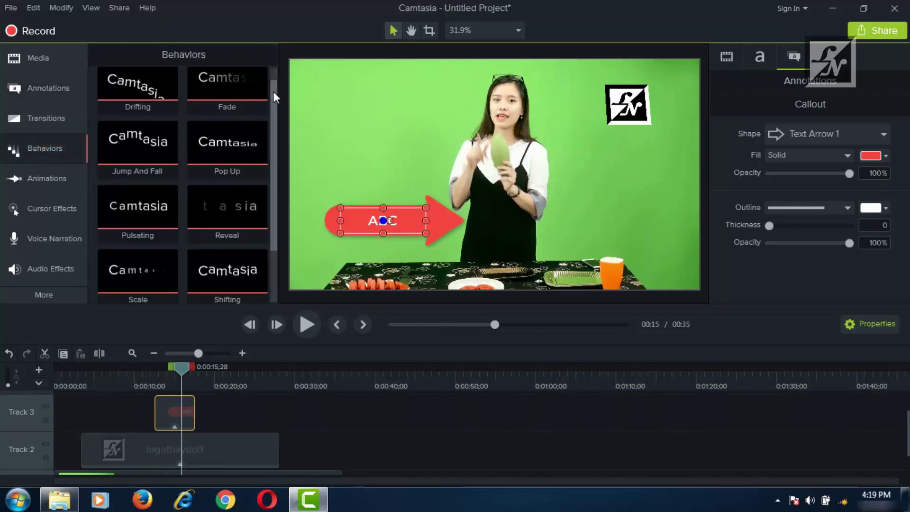
{"action": "scroll", "coordinate": [273, 109], "scroll_direction": "down", "scroll_amount": 1}
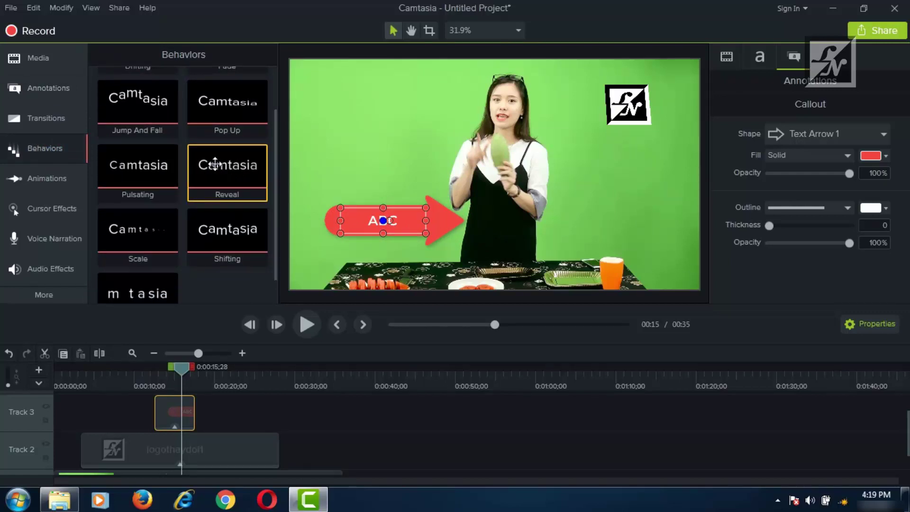
{"action": "left_click_drag", "start_coordinate": [215, 163], "coordinate": [174, 413]}
- Preview the arrow callout's entrance and exit animation from about 10 seconds to past the end of its clip
{"action": "left_click_drag", "start_coordinate": [180, 374], "coordinate": [140, 382]}
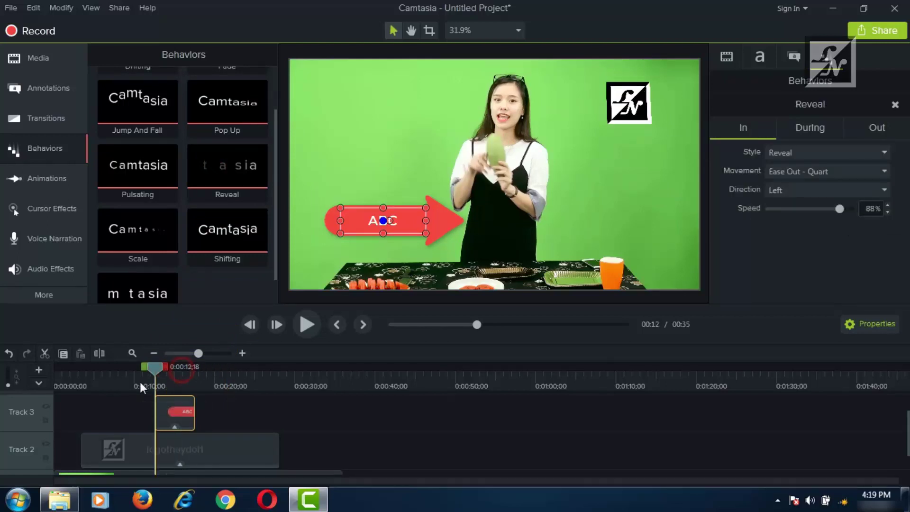
{"action": "left_click", "coordinate": [138, 382]}
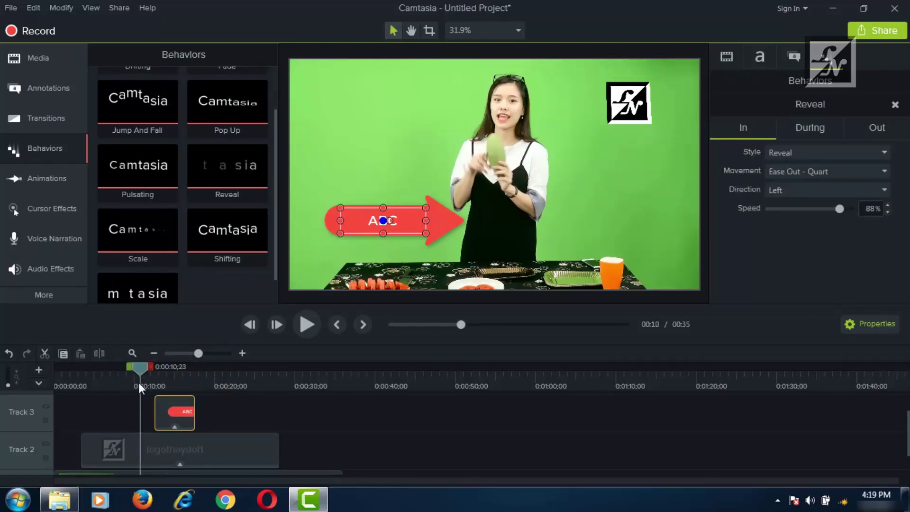
{"action": "left_click", "coordinate": [308, 333]}
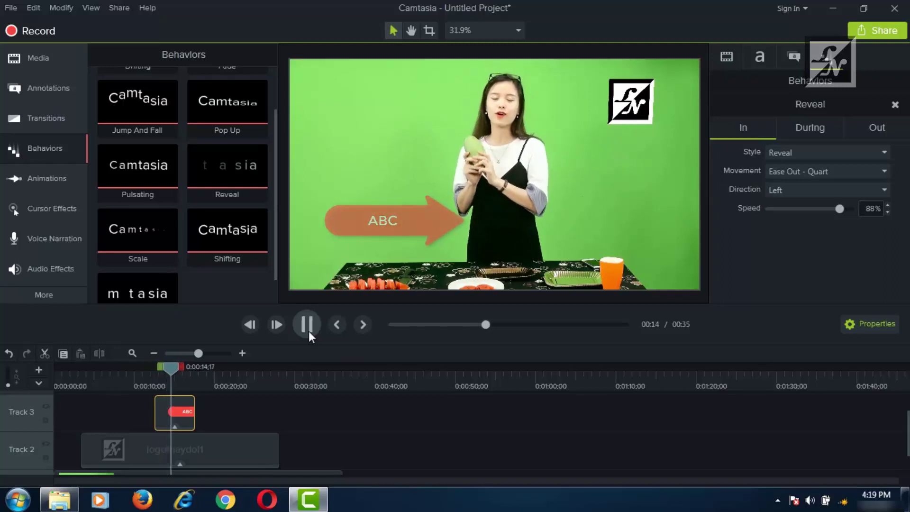
{"action": "left_click", "coordinate": [307, 325]}
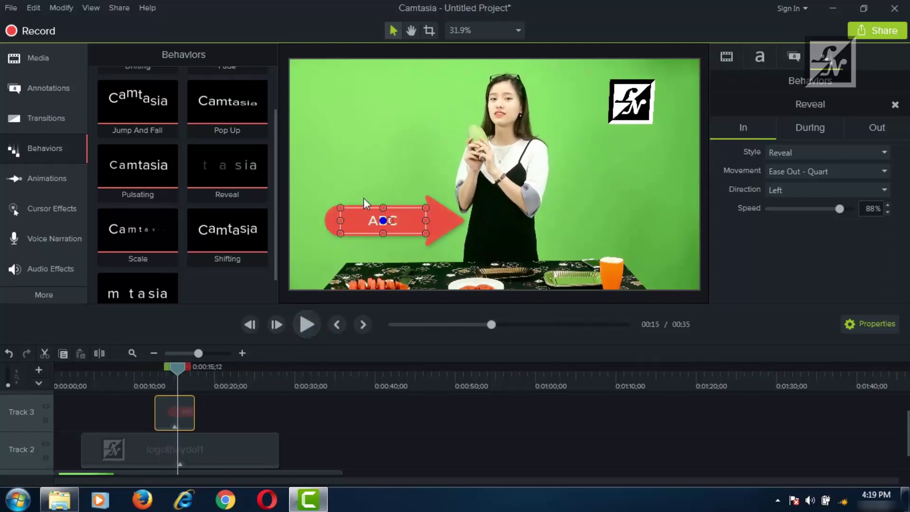
{"action": "left_click", "coordinate": [307, 325]}
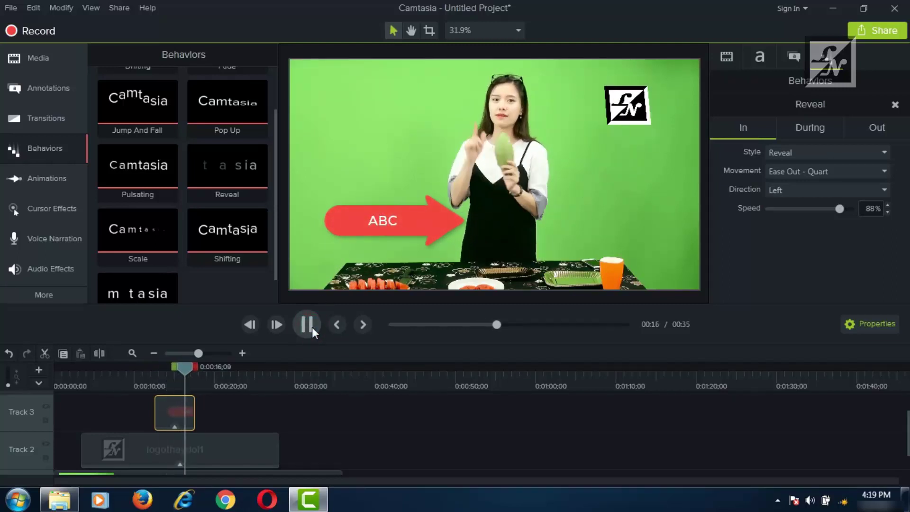
{"action": "left_click", "coordinate": [312, 327]}
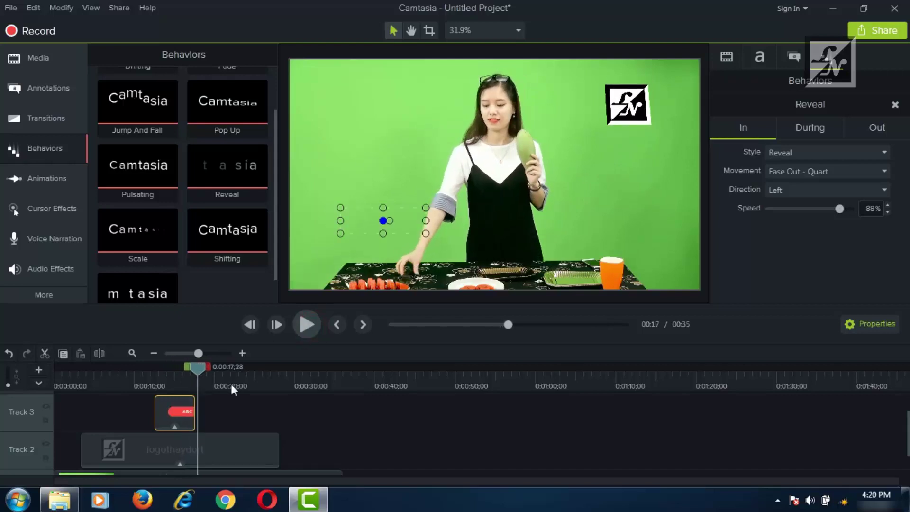
- Delete the Reveal behavior from the red arrow callout on Track 3
{"action": "left_click_drag", "start_coordinate": [198, 369], "coordinate": [167, 389]}
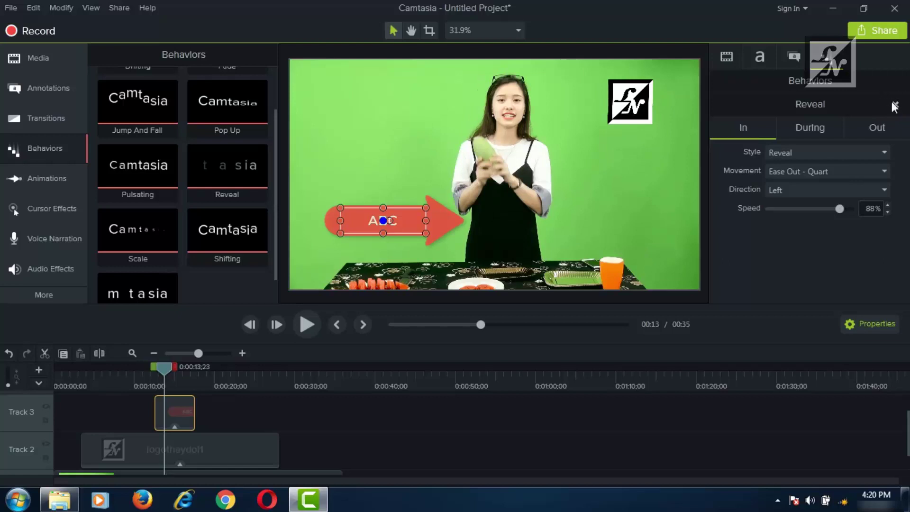
{"action": "left_click", "coordinate": [170, 426]}
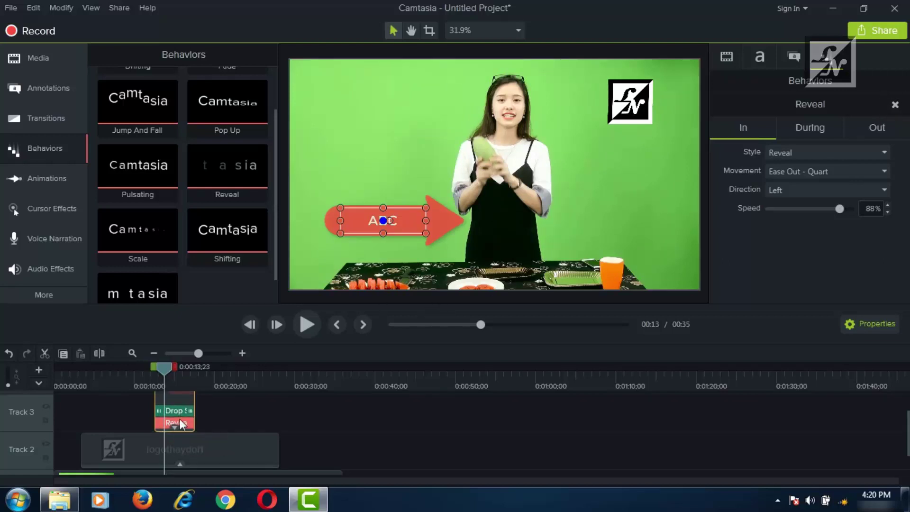
{"action": "left_click", "coordinate": [184, 423]}
{"action": "right_click", "coordinate": [183, 424]}
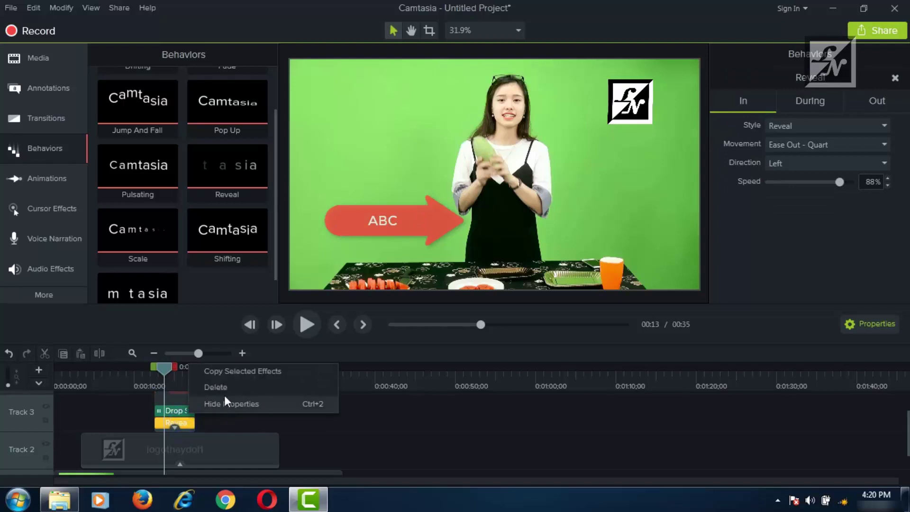
{"action": "left_click", "coordinate": [224, 390]}
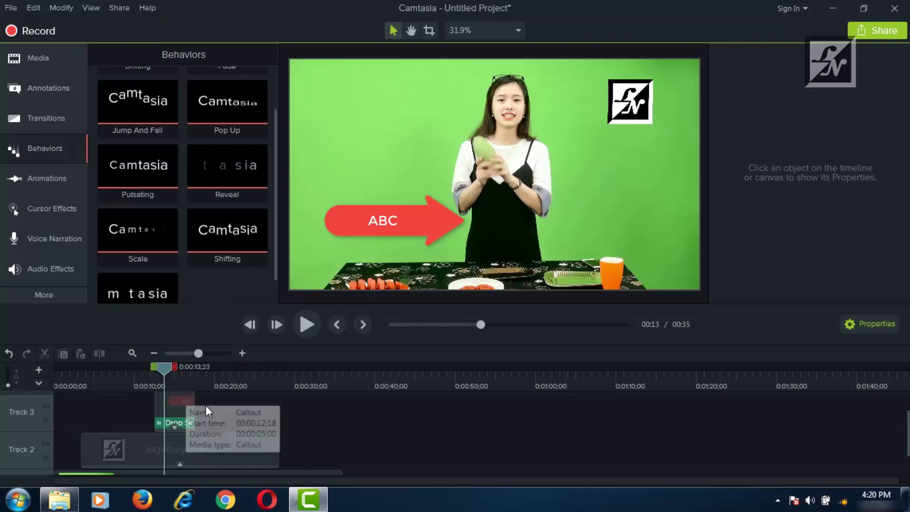
- Apply the Scale behavior to the red arrow callout and preview it from the start of its clip
{"action": "left_click_drag", "start_coordinate": [276, 220], "coordinate": [274, 243]}
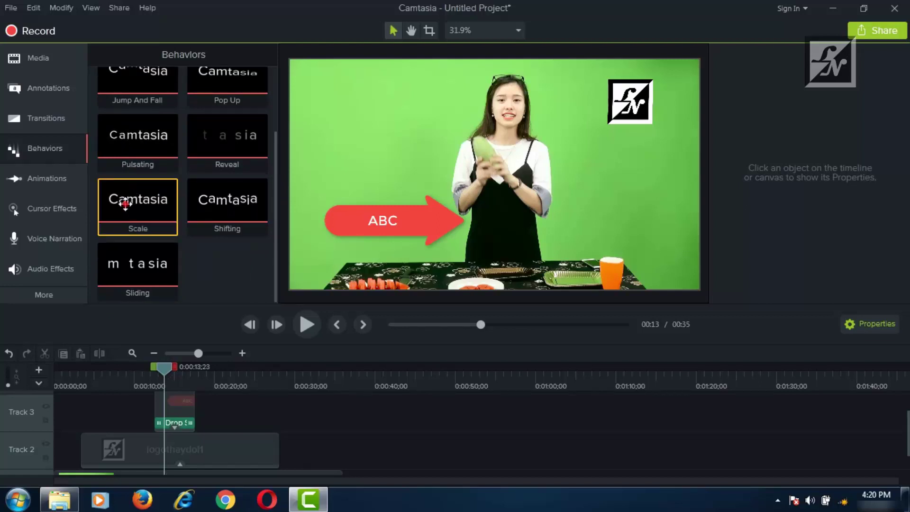
{"action": "left_click_drag", "start_coordinate": [125, 204], "coordinate": [167, 407]}
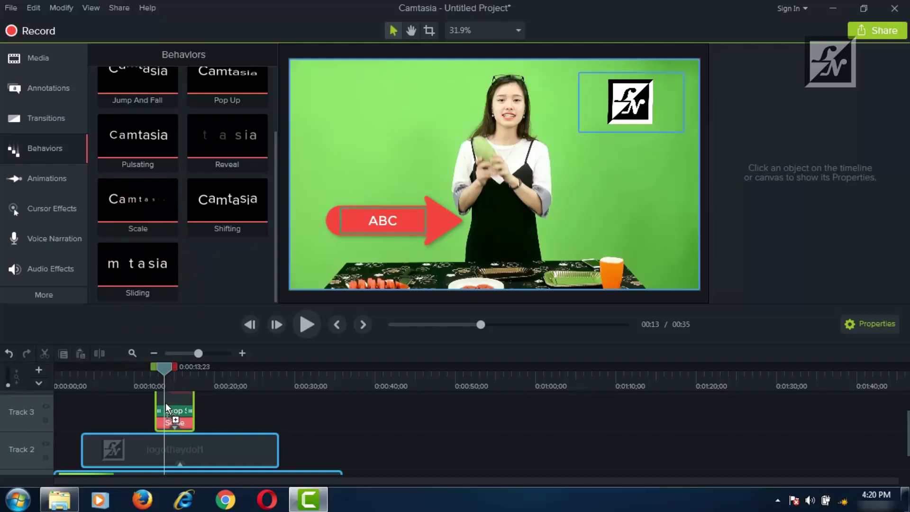
{"action": "left_click_drag", "start_coordinate": [164, 369], "coordinate": [153, 374]}
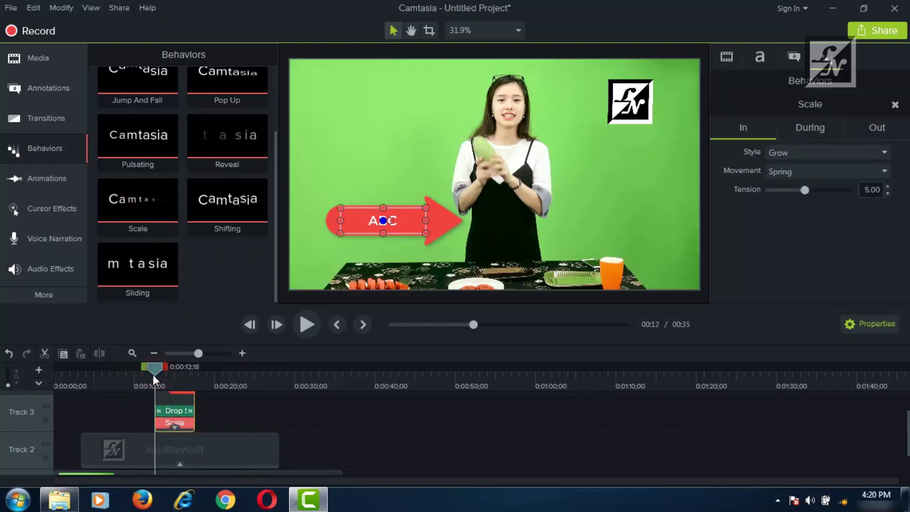
{"action": "left_click", "coordinate": [306, 323]}
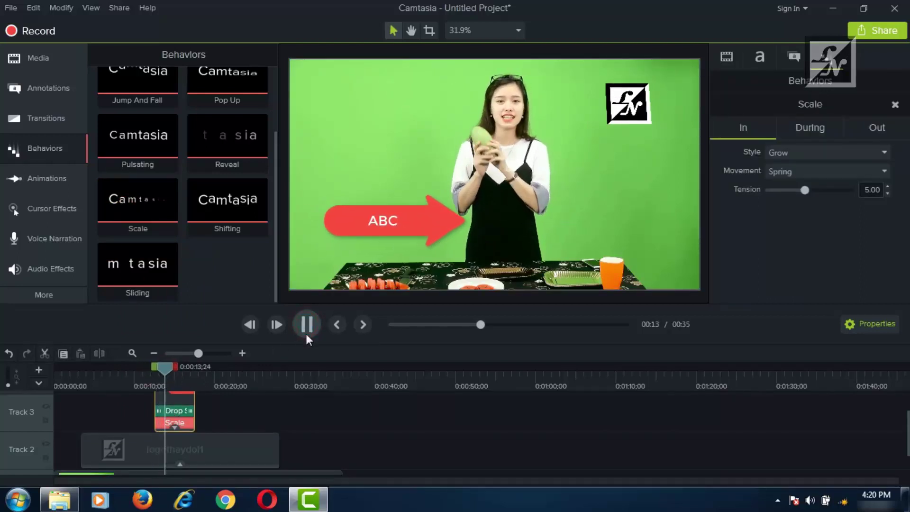
{"action": "left_click", "coordinate": [438, 217]}
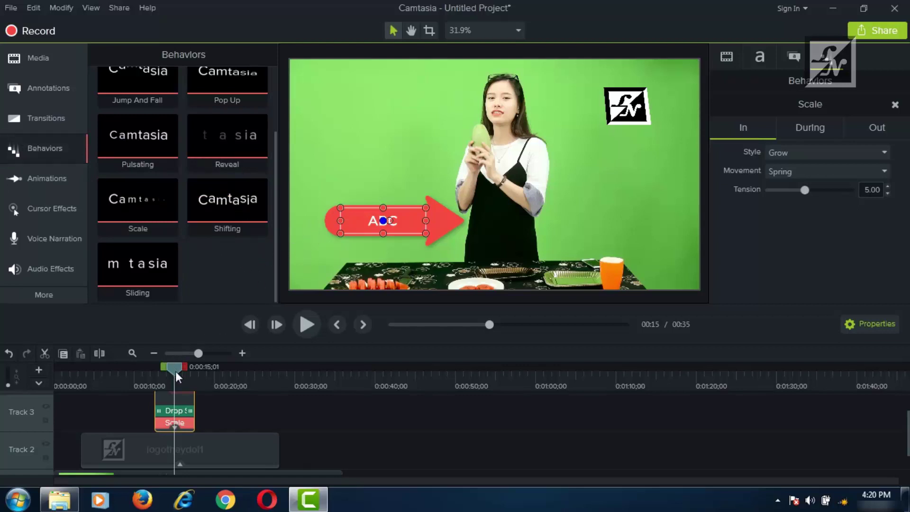
- Apply the Reveal behavior to the clip3 video on Track 1 and preview it from the start of the timeline
{"action": "scroll", "coordinate": [288, 407], "scroll_direction": "down", "scroll_amount": 1}
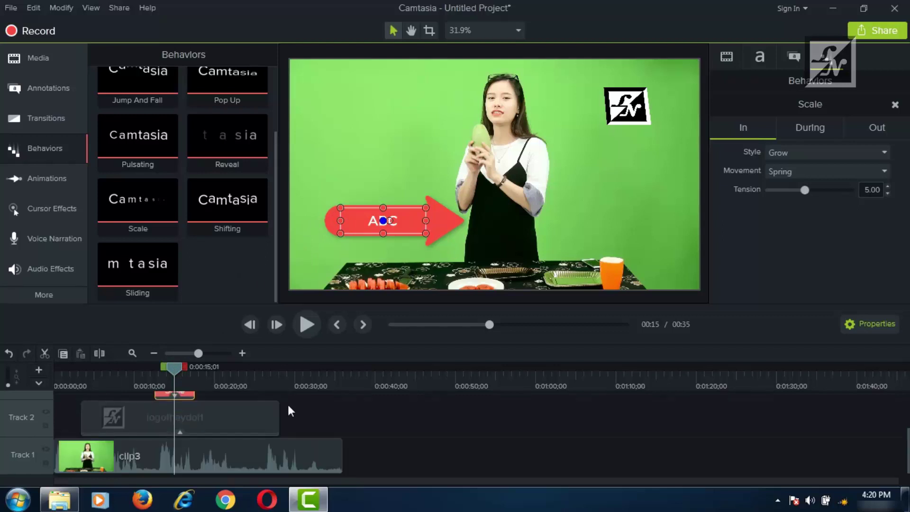
{"action": "left_click_drag", "start_coordinate": [157, 368], "coordinate": [81, 368]}
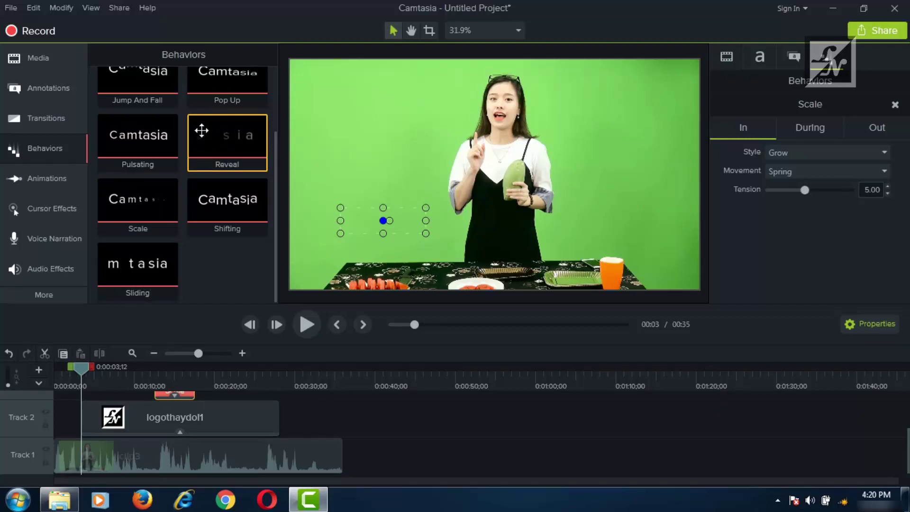
{"action": "left_click_drag", "start_coordinate": [201, 130], "coordinate": [75, 450]}
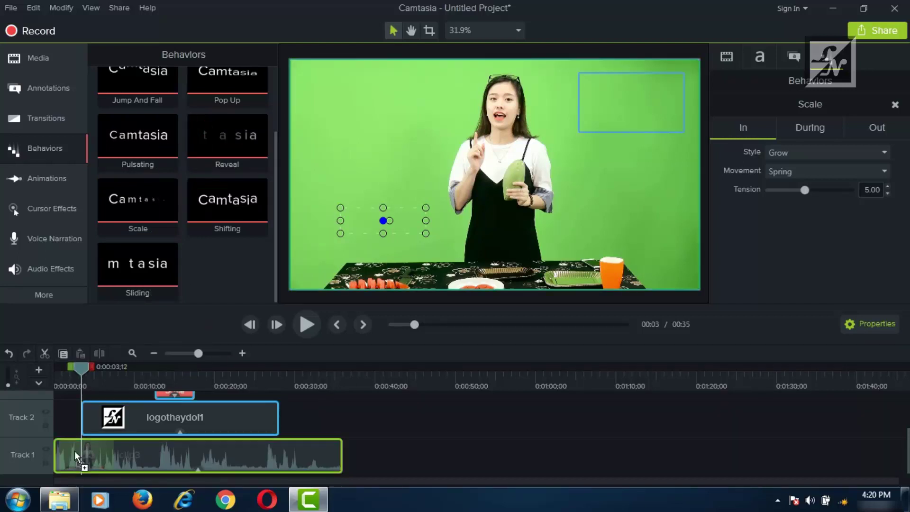
{"action": "left_click", "coordinate": [62, 377]}
{"action": "left_click", "coordinate": [306, 328]}
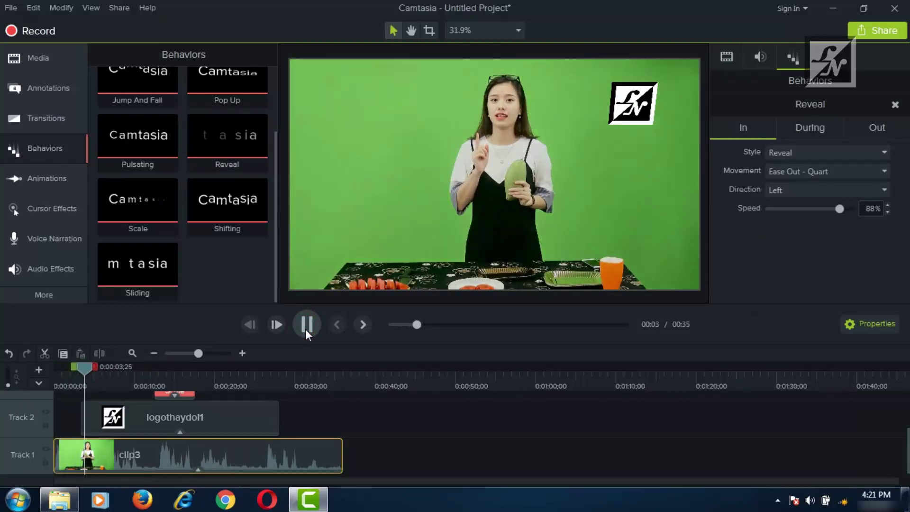
{"action": "left_click", "coordinate": [306, 325]}
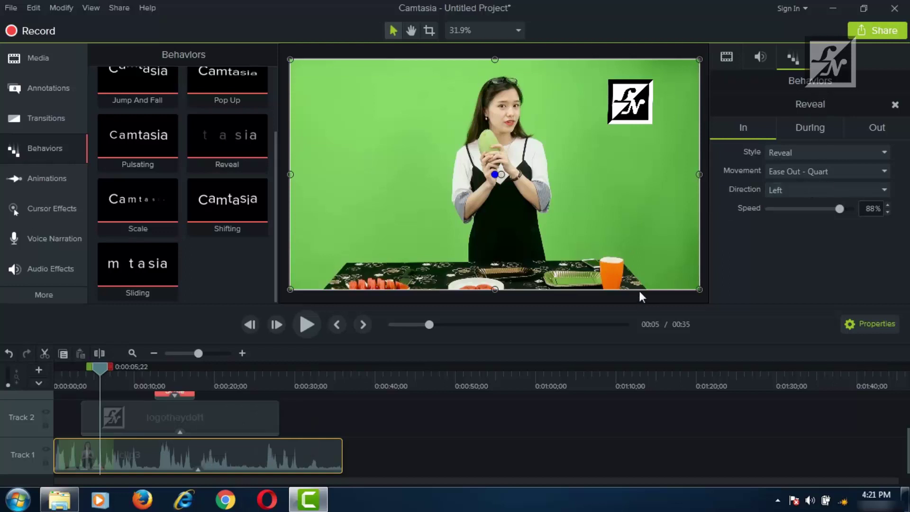
- Replace the Reveal behavior on the clip3 video with the Scale behavior
{"action": "left_click", "coordinate": [199, 470]}
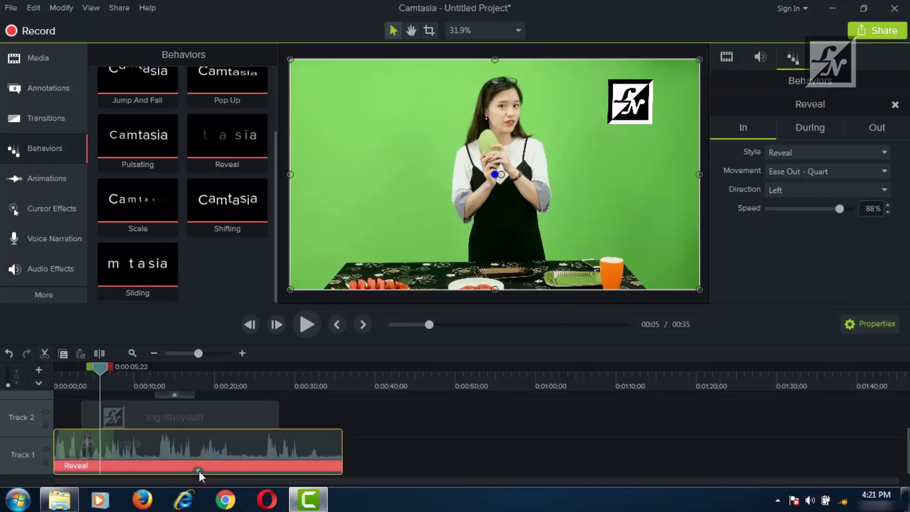
{"action": "left_click", "coordinate": [136, 465]}
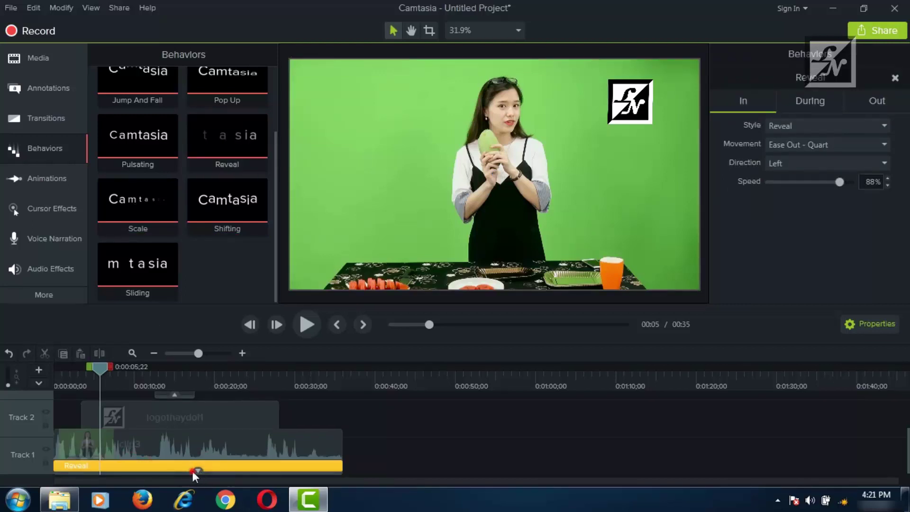
{"action": "right_click", "coordinate": [171, 468]}
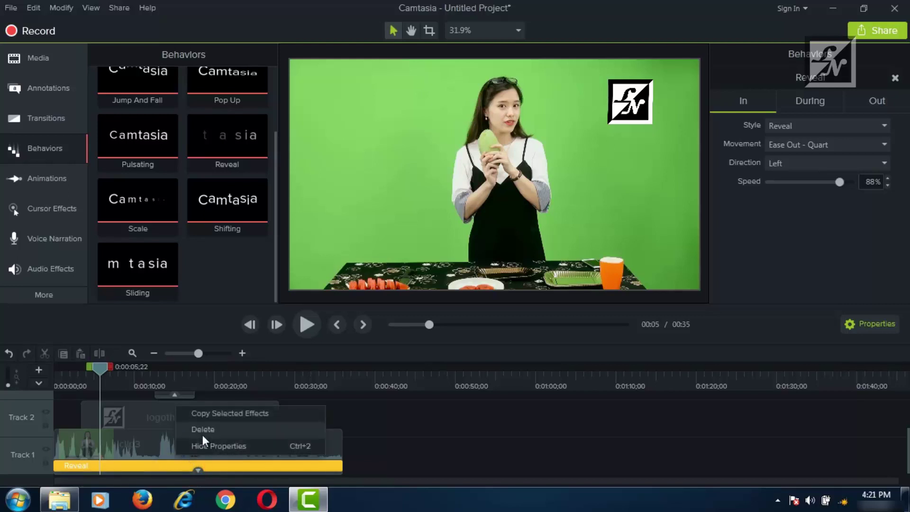
{"action": "left_click", "coordinate": [203, 429]}
{"action": "left_click_drag", "start_coordinate": [114, 200], "coordinate": [158, 447]}
- Preview the clip3 video's Scale entrance repeatedly from the start of the timeline
{"action": "left_click", "coordinate": [335, 326]}
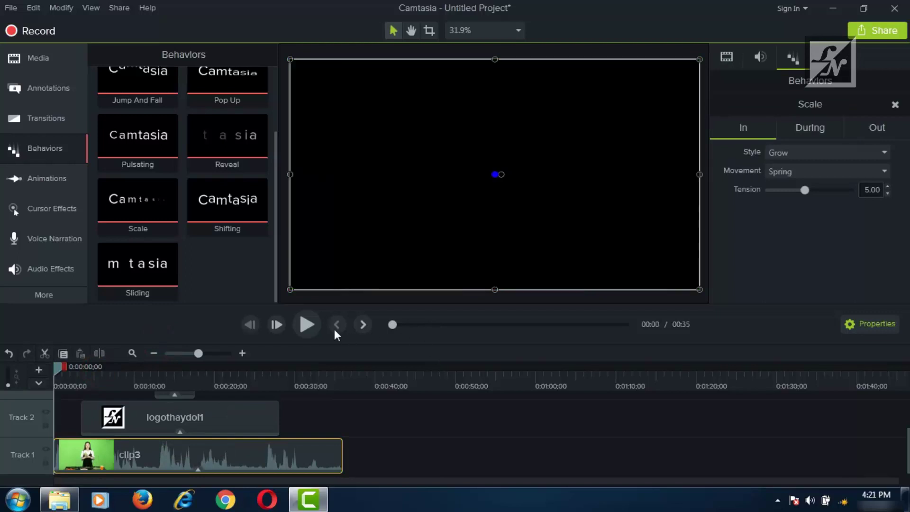
{"action": "left_click", "coordinate": [295, 323]}
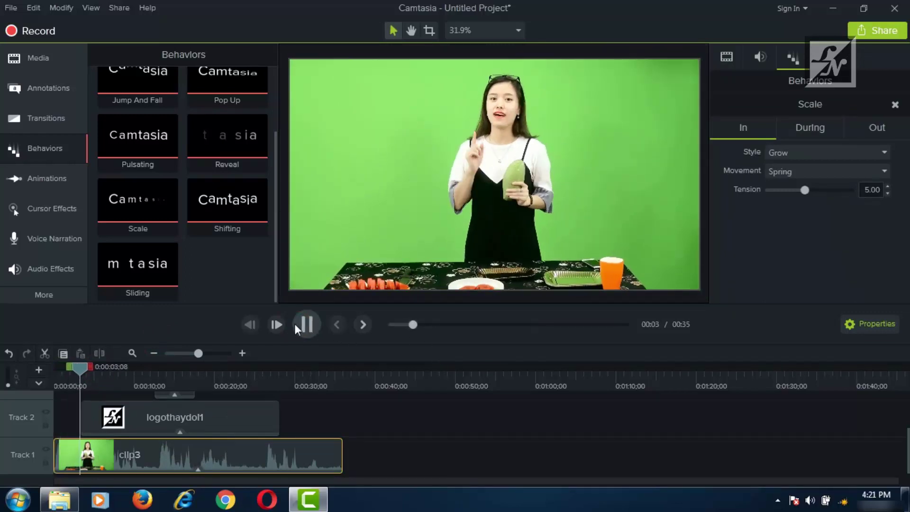
{"action": "left_click", "coordinate": [294, 323]}
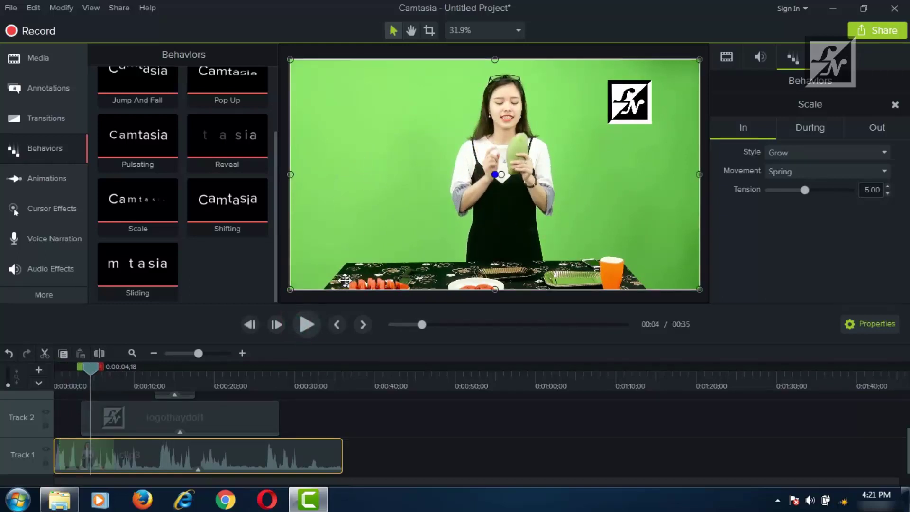
{"action": "left_click_drag", "start_coordinate": [91, 367], "coordinate": [8, 381]}
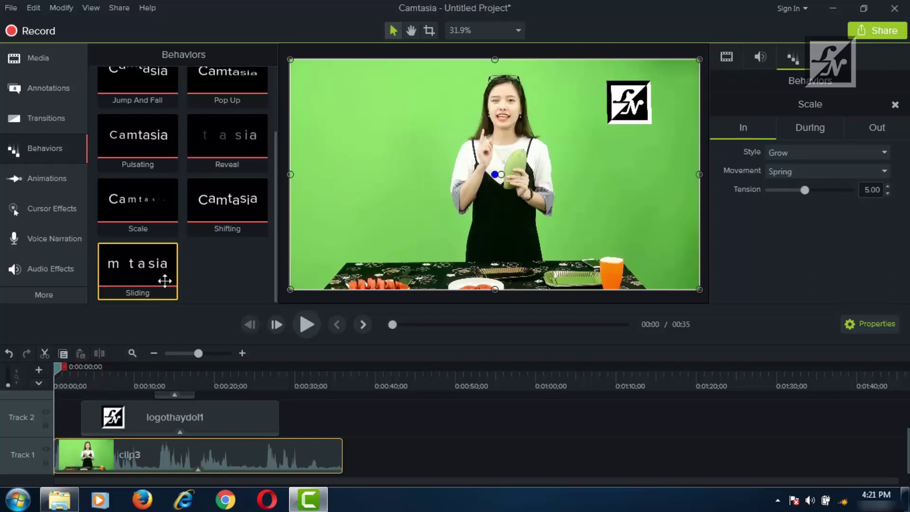
{"action": "left_click", "coordinate": [311, 329]}
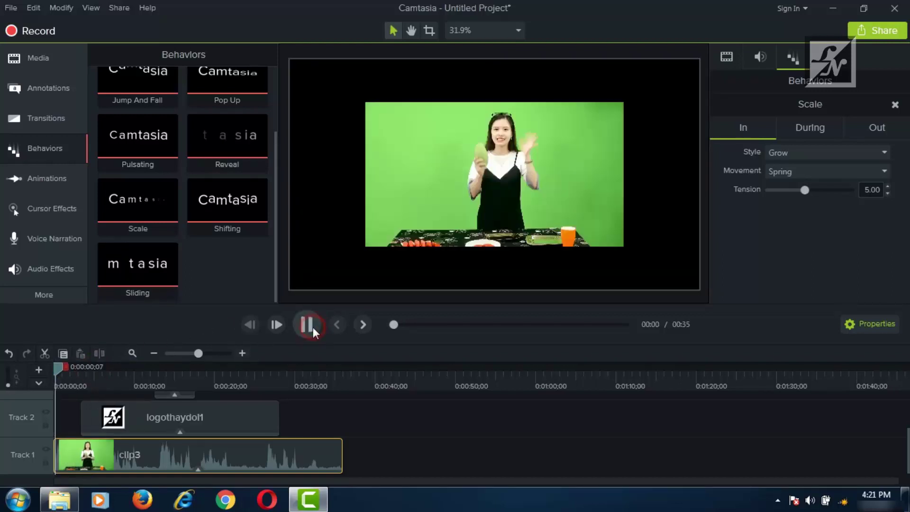
{"action": "left_click", "coordinate": [313, 327]}
{"action": "left_click_drag", "start_coordinate": [58, 368], "coordinate": [47, 377]}
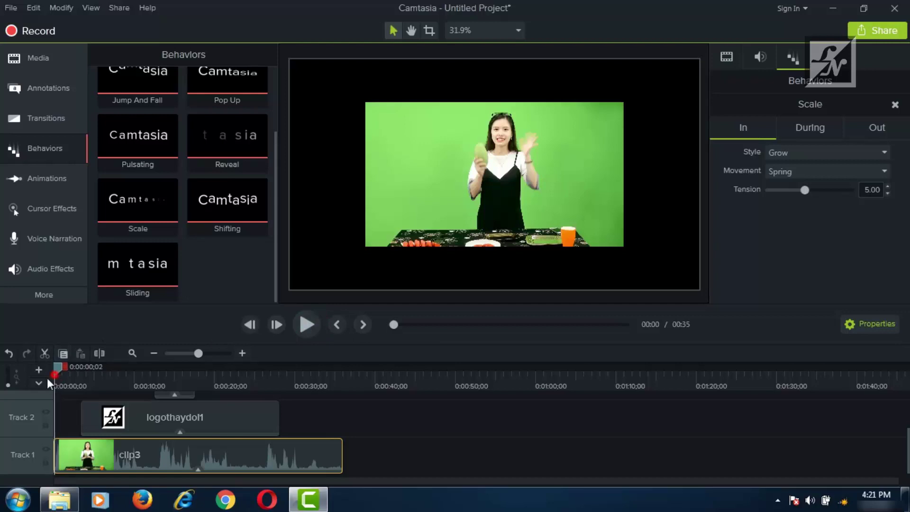
{"action": "left_click", "coordinate": [307, 326]}
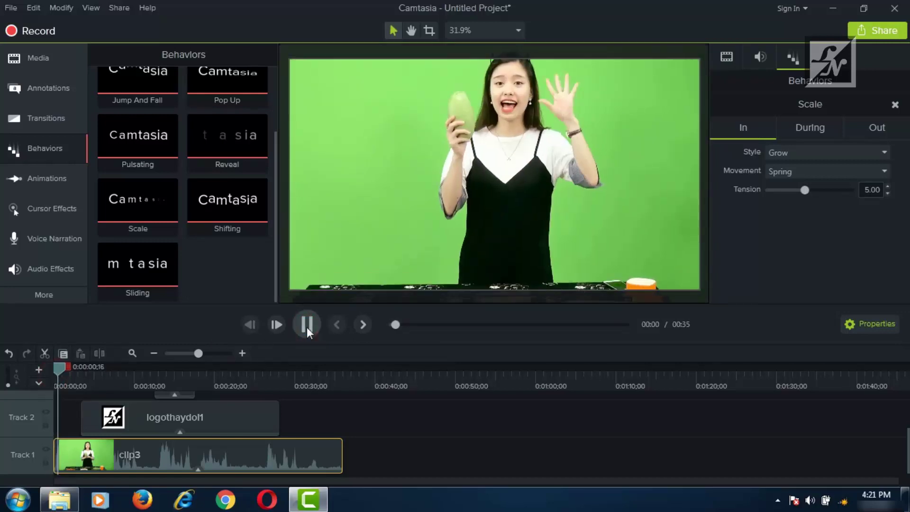
{"action": "left_click", "coordinate": [306, 326]}
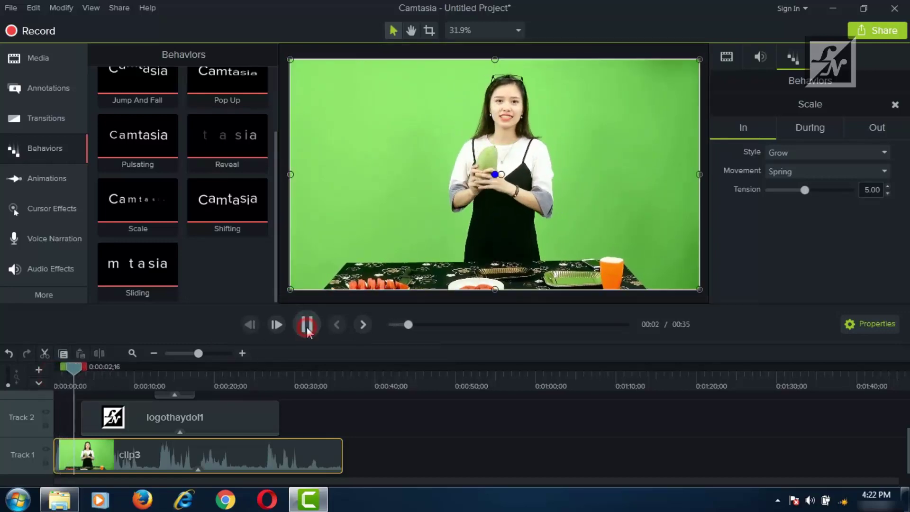
- Delete the logo clip on Track 2 and the arrow callout on Track 3 together
{"action": "left_click_drag", "start_coordinate": [142, 425], "coordinate": [143, 424]}
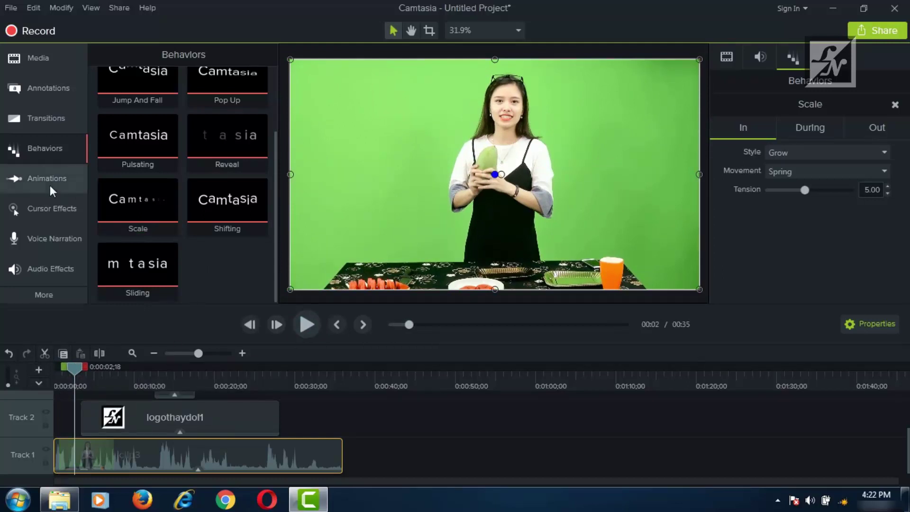
{"action": "scroll", "coordinate": [166, 403], "scroll_direction": "up", "scroll_amount": 2}
{"action": "left_click_drag", "start_coordinate": [250, 400], "coordinate": [144, 448]}
{"action": "right_click", "coordinate": [147, 444]}
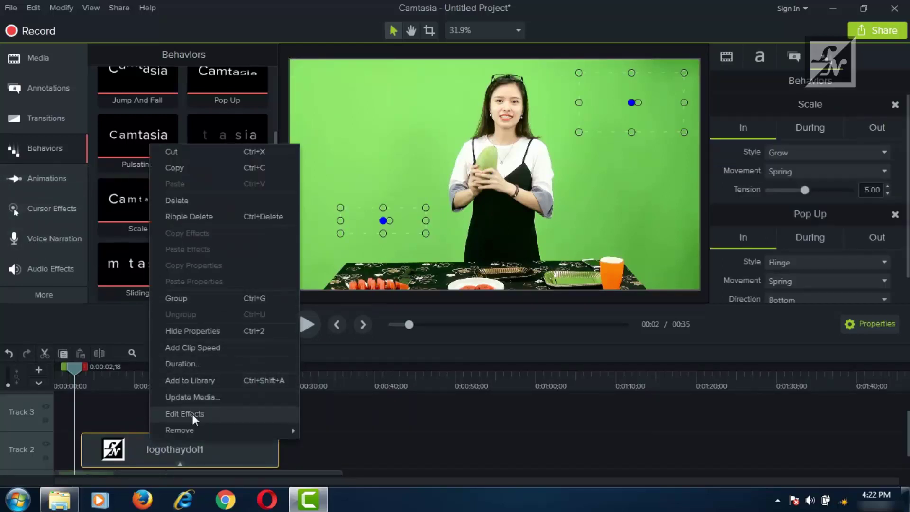
{"action": "left_click", "coordinate": [199, 202]}
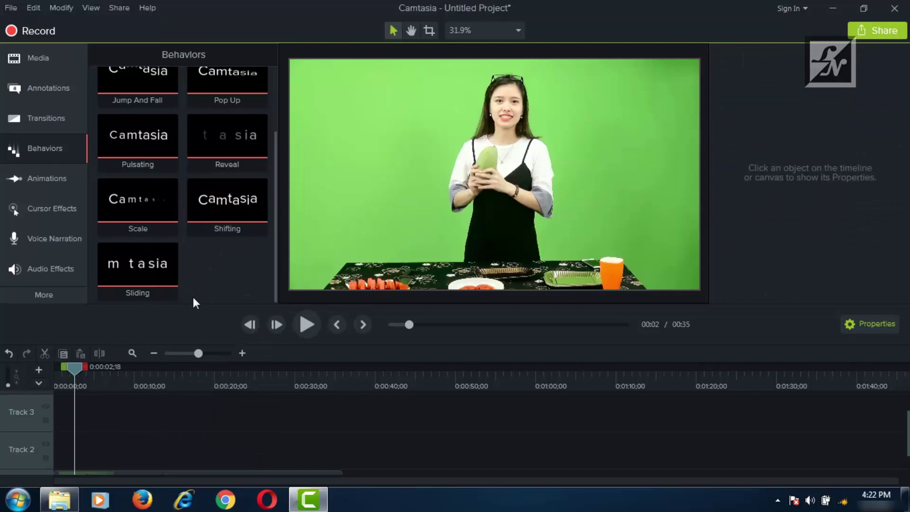
- Add a Zoom-n-Pan animation to the clip3 video at about 2 seconds, with the zoom set to 118%
{"action": "left_click", "coordinate": [49, 187]}
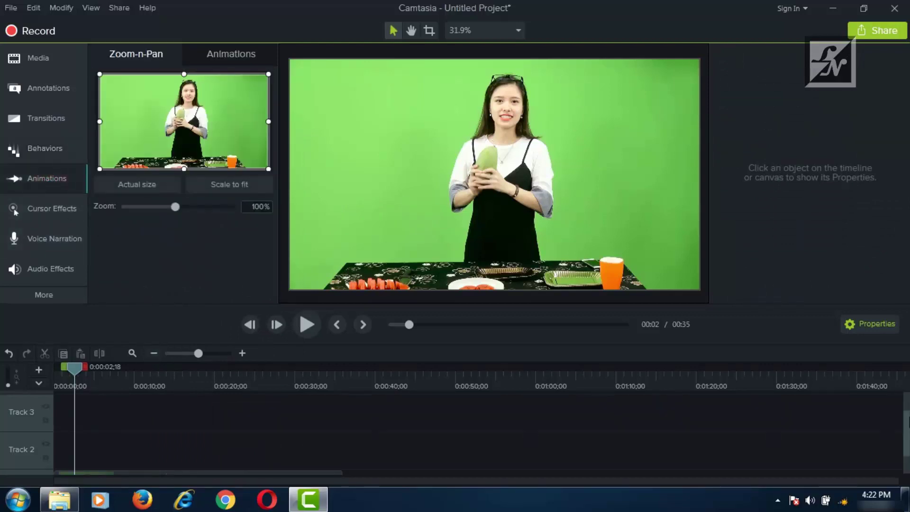
{"action": "left_click_drag", "start_coordinate": [906, 433], "coordinate": [906, 452]}
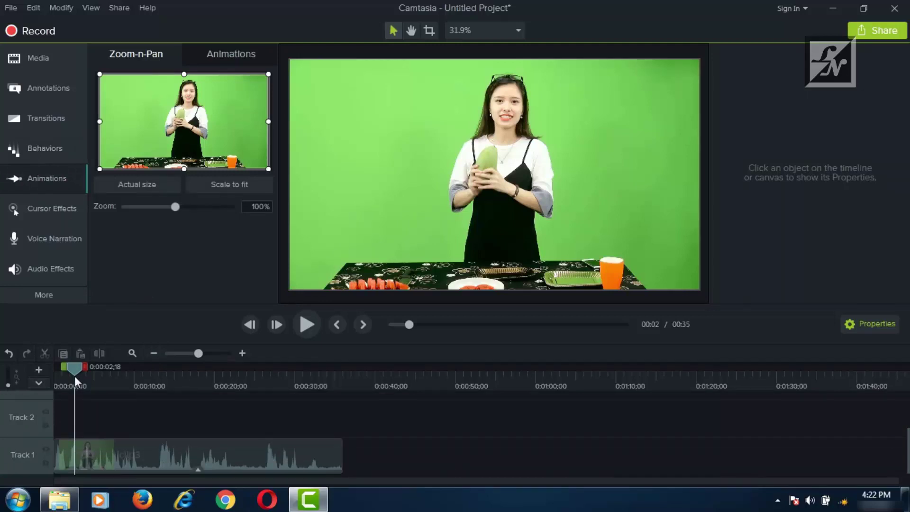
{"action": "left_click", "coordinate": [35, 152]}
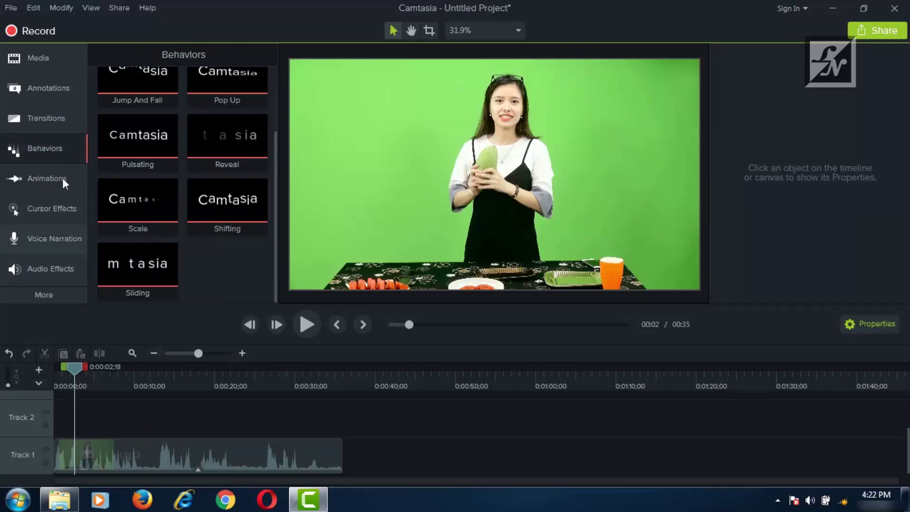
{"action": "left_click", "coordinate": [45, 178]}
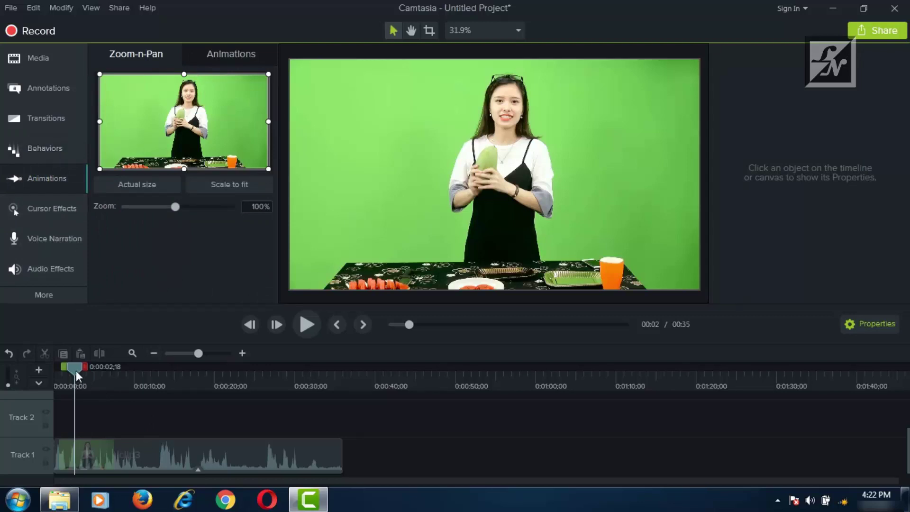
{"action": "left_click_drag", "start_coordinate": [76, 371], "coordinate": [121, 379]}
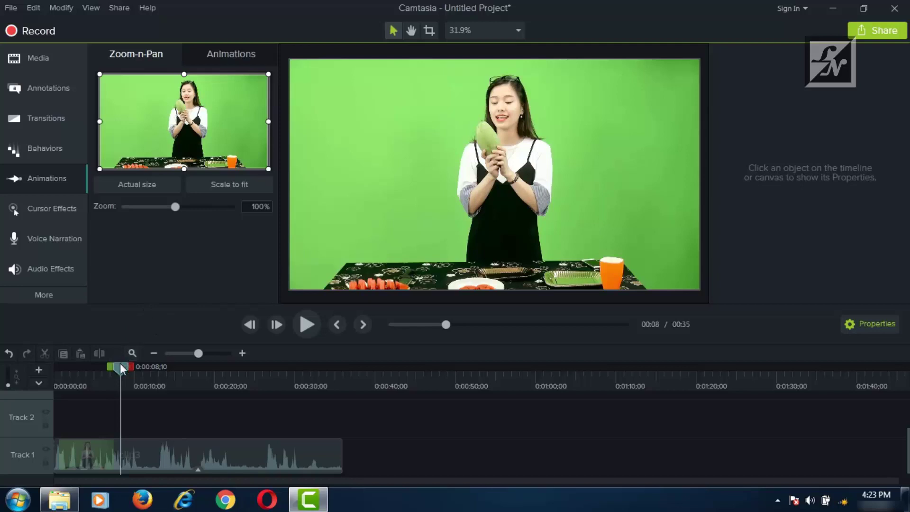
{"action": "left_click_drag", "start_coordinate": [123, 369], "coordinate": [75, 372]}
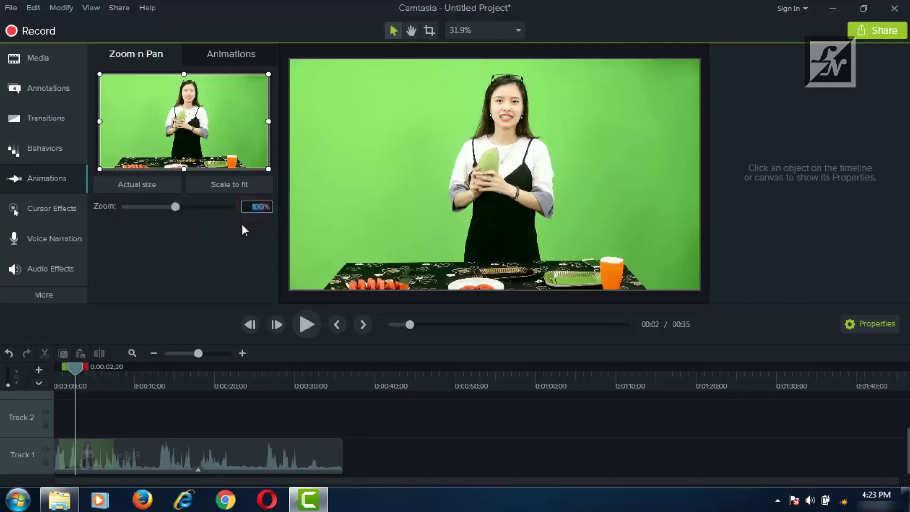
{"action": "left_click", "coordinate": [215, 238]}
{"action": "left_click_drag", "start_coordinate": [176, 207], "coordinate": [186, 206]}
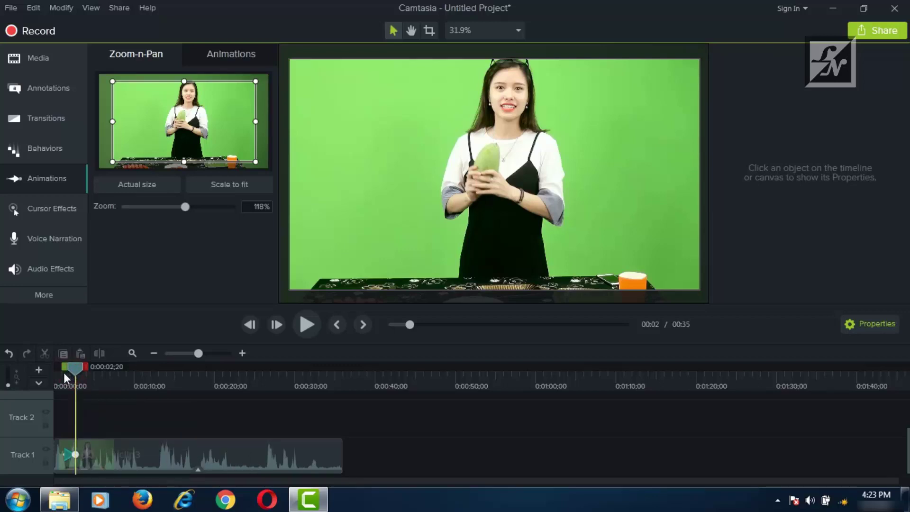
- Increase the Zoom-n-Pan animation at about 2 seconds to 200% and pan the frame up to the woman's face and upper body
{"action": "left_click_drag", "start_coordinate": [64, 373], "coordinate": [68, 373]}
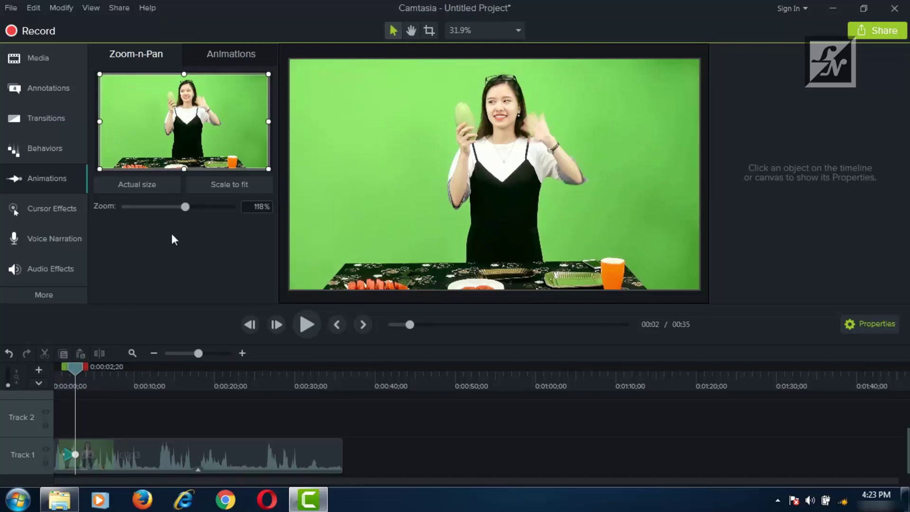
{"action": "left_click_drag", "start_coordinate": [184, 207], "coordinate": [219, 207]}
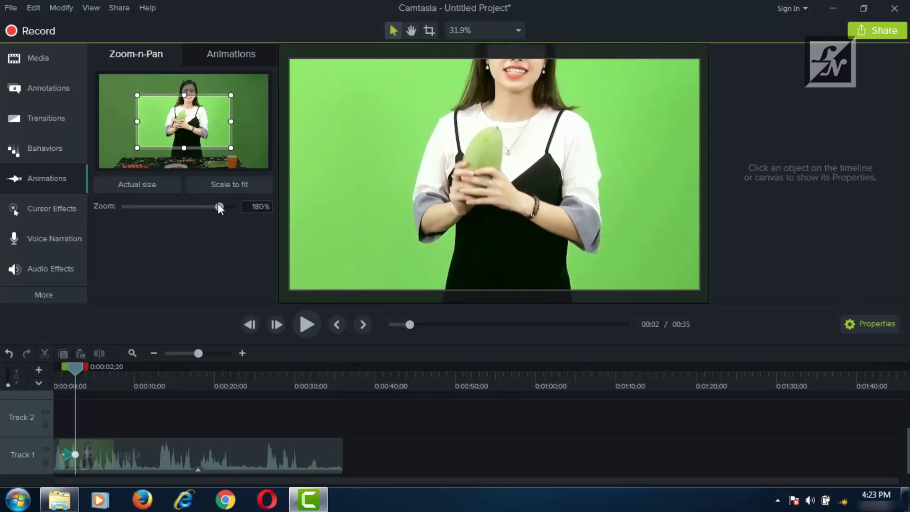
{"action": "left_click", "coordinate": [382, 124]}
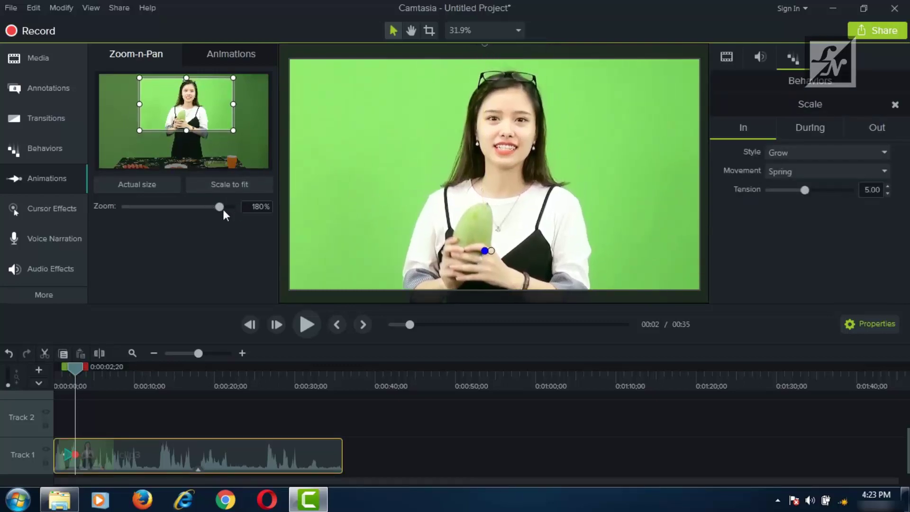
{"action": "left_click_drag", "start_coordinate": [220, 209], "coordinate": [247, 206]}
{"action": "left_click", "coordinate": [396, 147]}
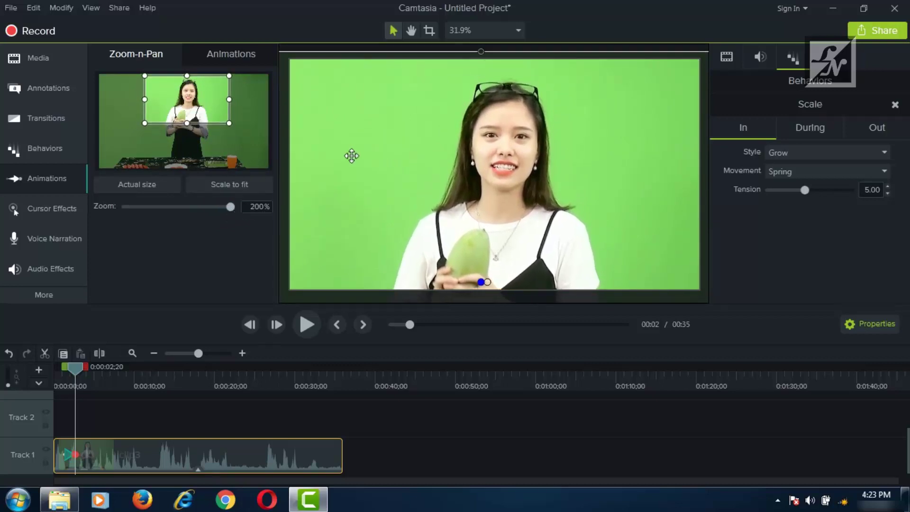
{"action": "left_click", "coordinate": [232, 237]}
- Lengthen the zoom-in animation on clip3 to end at about 7 seconds and preview it from the start of the timeline
{"action": "left_click_drag", "start_coordinate": [71, 373], "coordinate": [46, 382]}
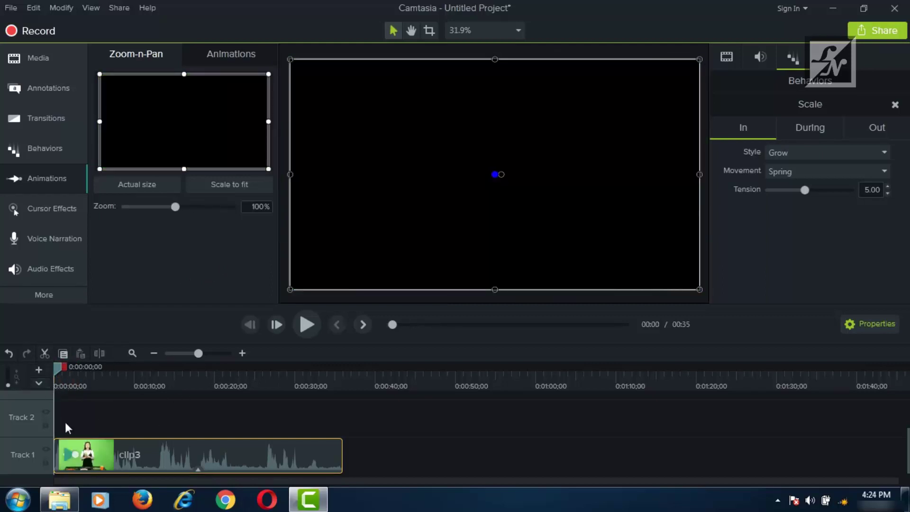
{"action": "left_click_drag", "start_coordinate": [77, 454], "coordinate": [96, 454]}
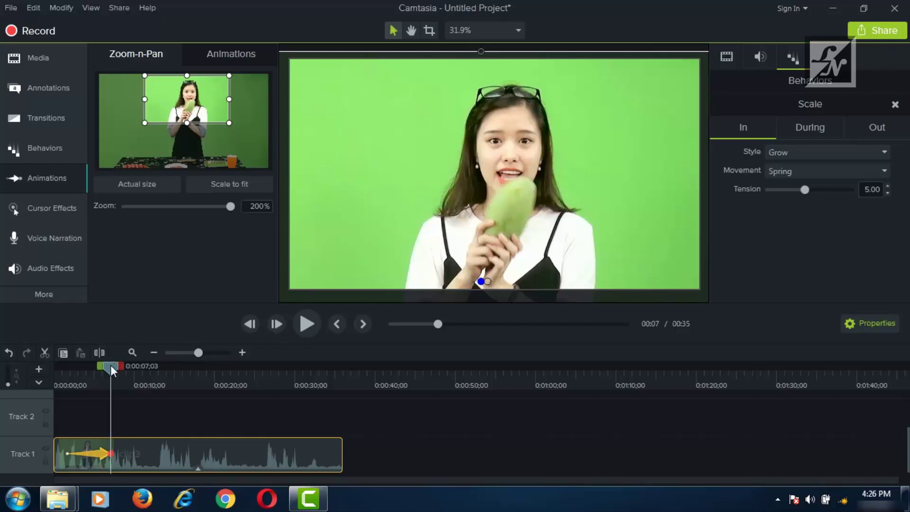
{"action": "left_click_drag", "start_coordinate": [110, 364], "coordinate": [48, 383]}
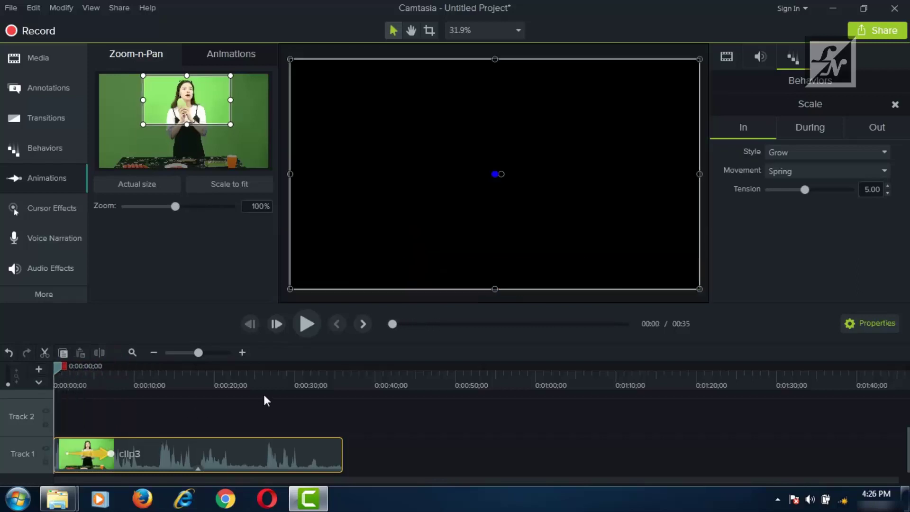
{"action": "left_click", "coordinate": [309, 328]}
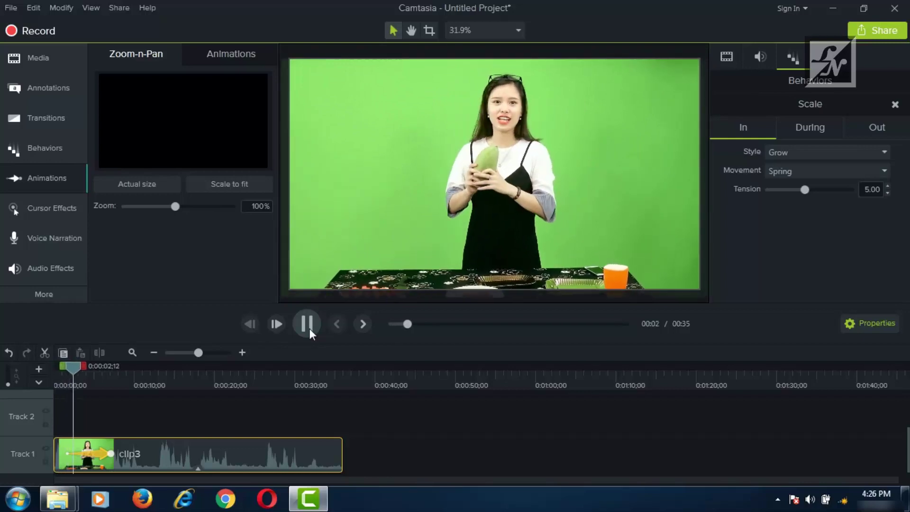
{"action": "left_click", "coordinate": [308, 328]}
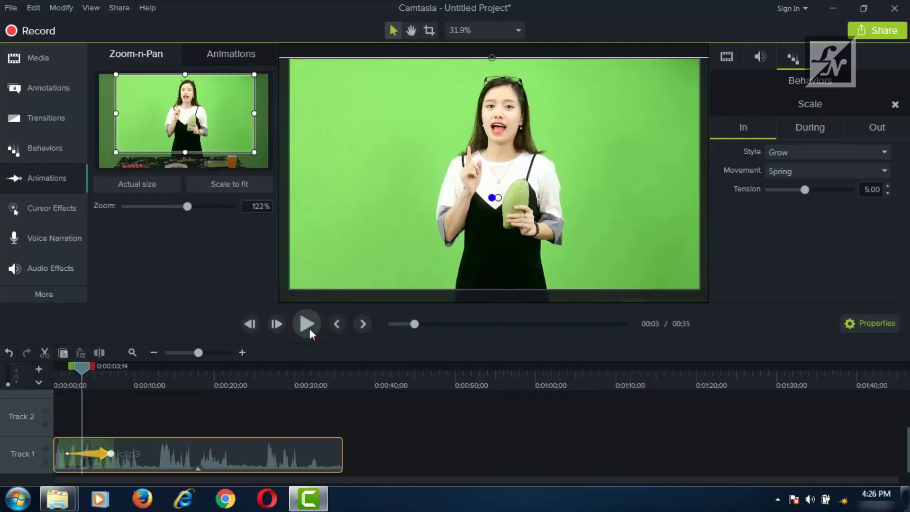
{"action": "left_click", "coordinate": [307, 324]}
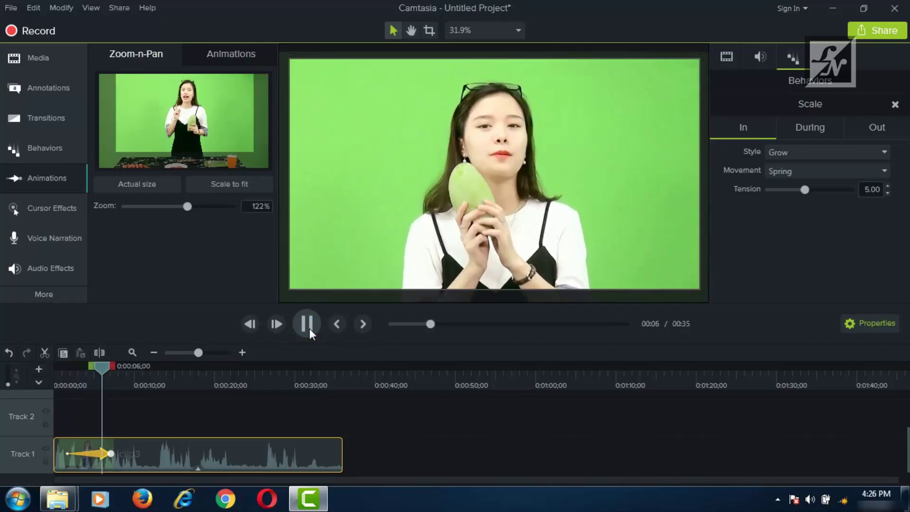
{"action": "left_click", "coordinate": [307, 327]}
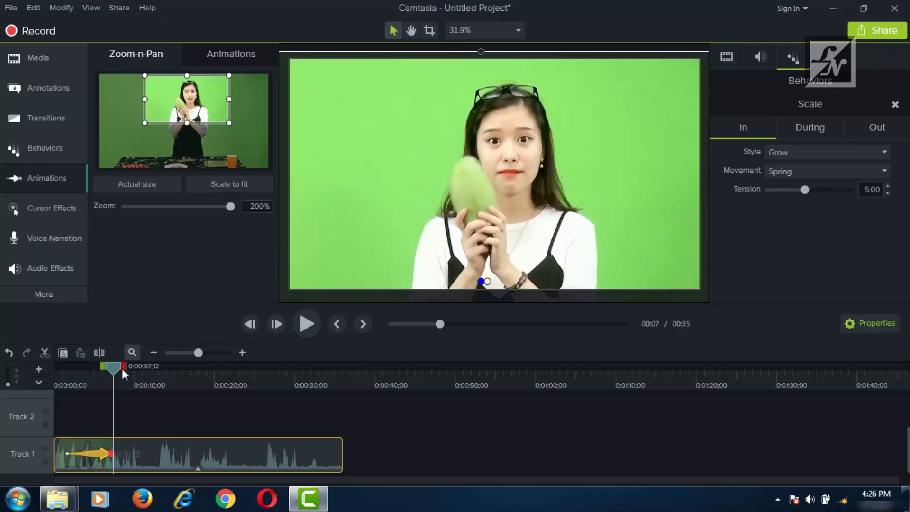
- Add a Zoom-n-Pan animation at 0:00:08;07 that returns clip3 to actual size, and lengthen it to end at about 10 seconds
{"action": "left_click_drag", "start_coordinate": [121, 368], "coordinate": [123, 366]}
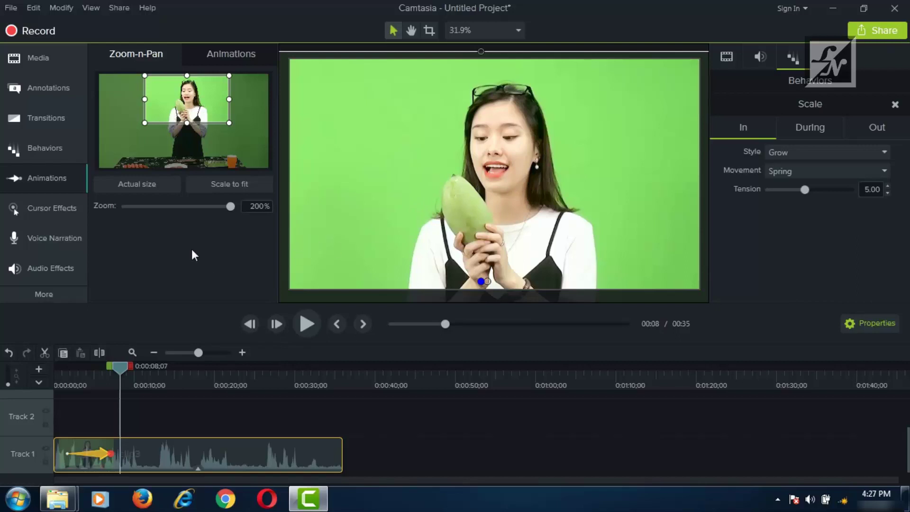
{"action": "left_click", "coordinate": [145, 189]}
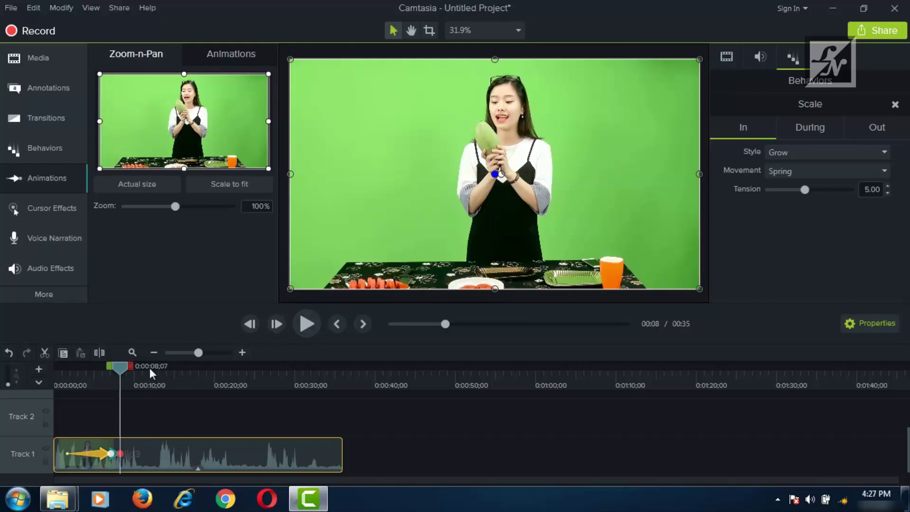
{"action": "mouse_move", "coordinate": [197, 352]}
{"action": "left_mouse_down"}
{"action": "mouse_move", "coordinate": [218, 351]}
{"action": "mouse_move", "coordinate": [209, 354]}
{"action": "left_mouse_up"}
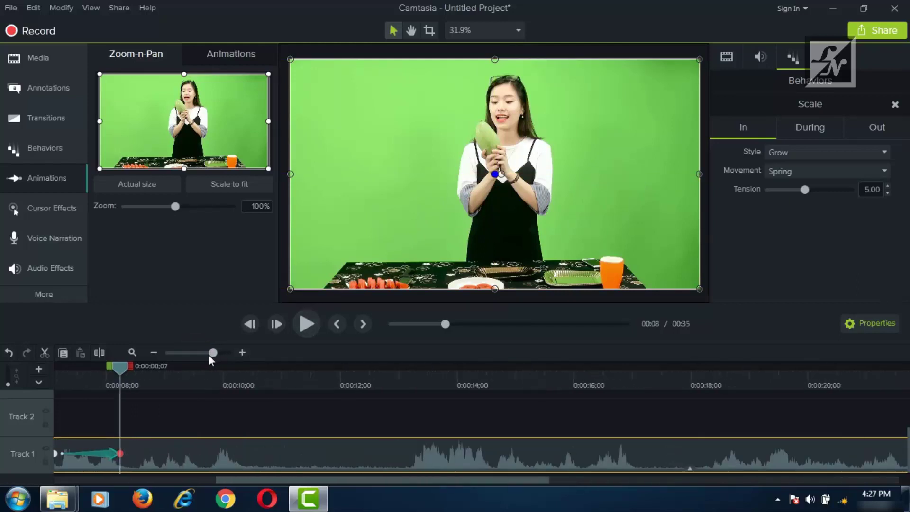
{"action": "left_click_drag", "start_coordinate": [123, 454], "coordinate": [161, 458]}
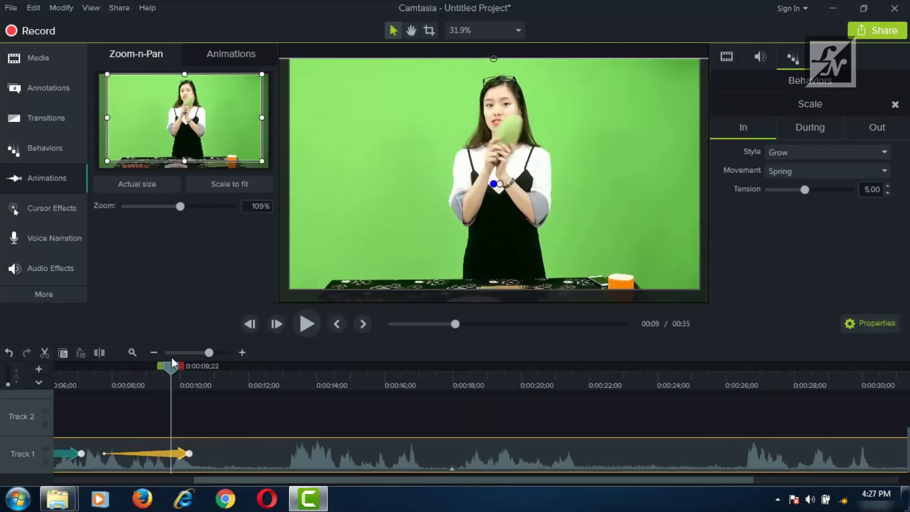
- Play back the return-to-actual-size animation from its beginning at about 0:00:07;23
{"action": "left_click_drag", "start_coordinate": [171, 365], "coordinate": [95, 389]}
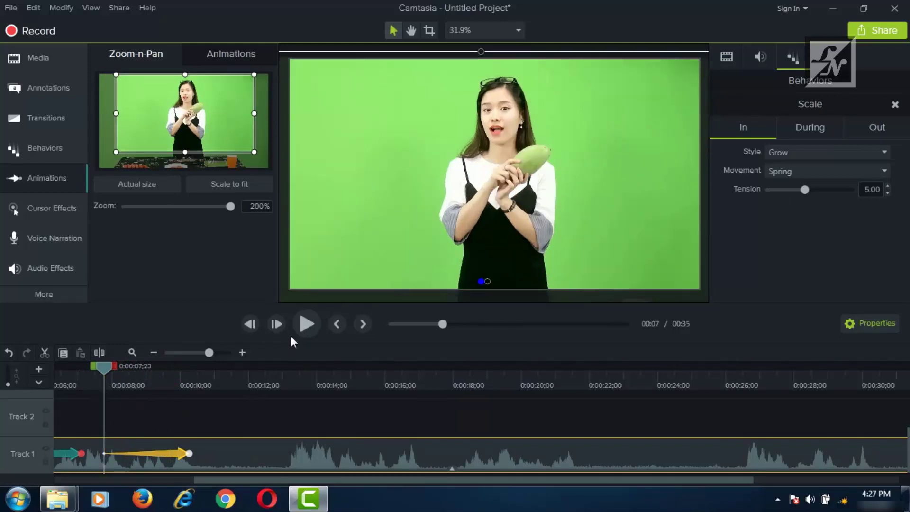
{"action": "left_click", "coordinate": [306, 331]}
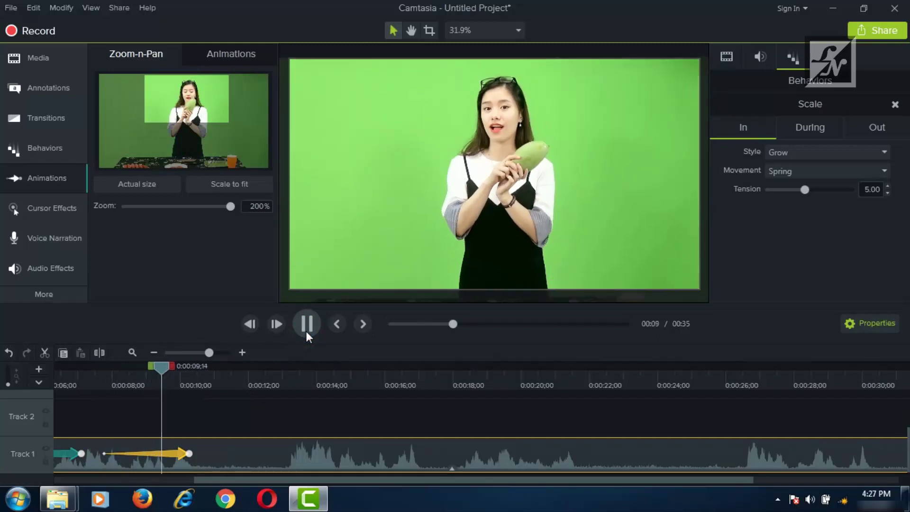
{"action": "left_click", "coordinate": [305, 331]}
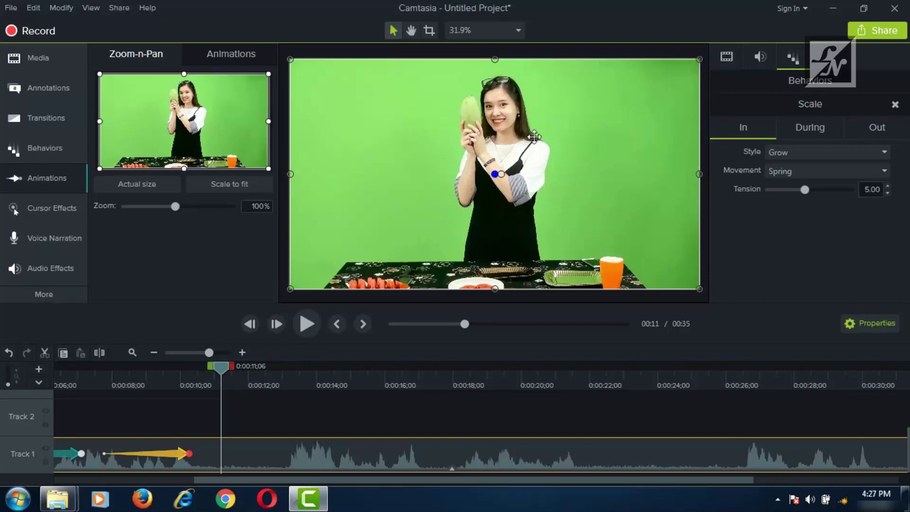
- Add a Zoom-n-Pan animation at 0:00:11;17 that closes in on the orange cup on the table at 303% zoom
{"action": "left_click_drag", "start_coordinate": [222, 366], "coordinate": [233, 368]}
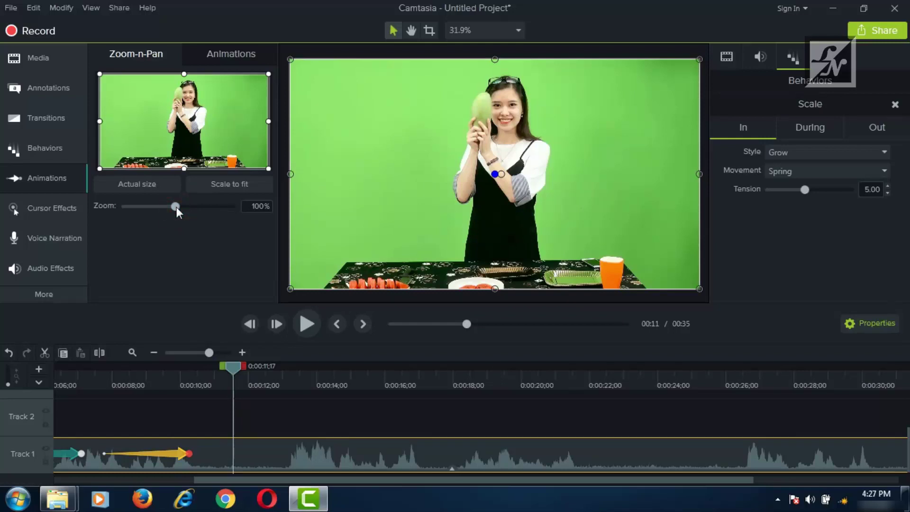
{"action": "left_click_drag", "start_coordinate": [176, 206], "coordinate": [218, 207]}
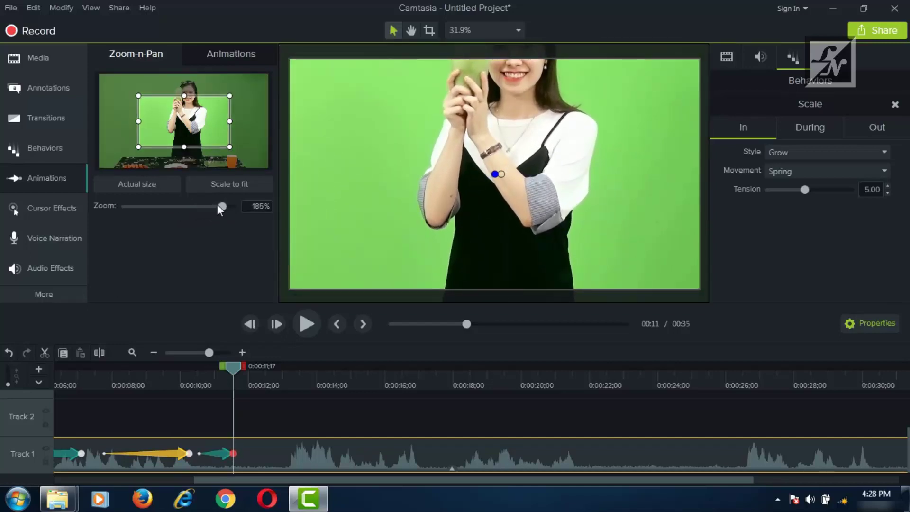
{"action": "left_click_drag", "start_coordinate": [200, 140], "coordinate": [238, 155]}
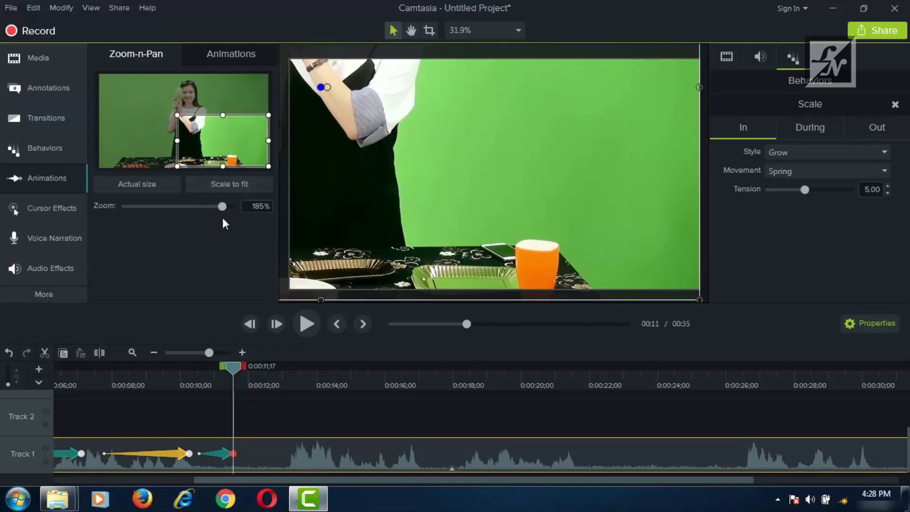
{"action": "left_click_drag", "start_coordinate": [222, 207], "coordinate": [231, 206]}
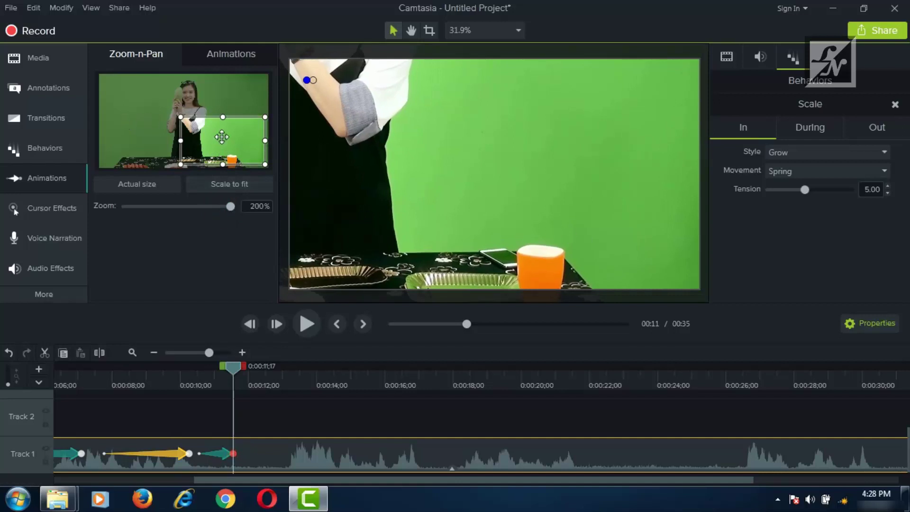
{"action": "left_click_drag", "start_coordinate": [181, 117], "coordinate": [217, 154]}
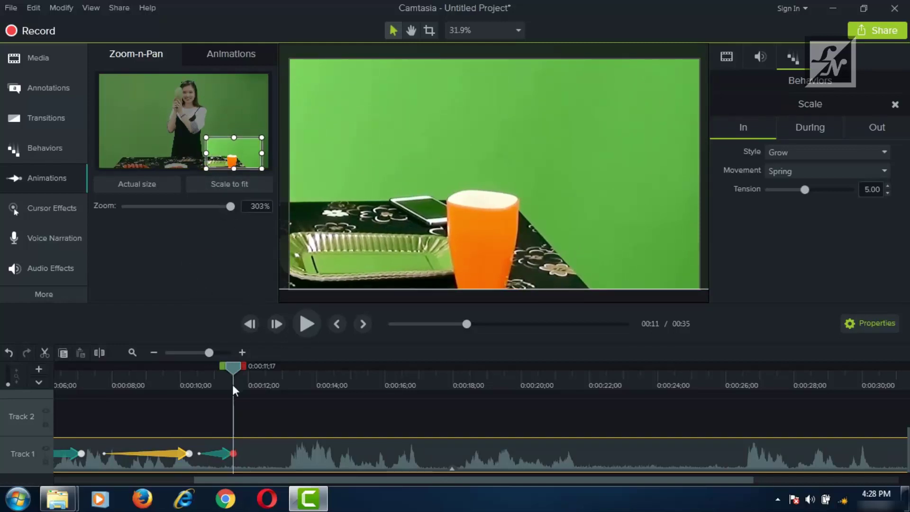
- Lengthen the orange cup zoom animation to end at 0:00:13;12 and preview it from its beginning
{"action": "left_click_drag", "start_coordinate": [235, 453], "coordinate": [275, 453]}
{"action": "left_click_drag", "start_coordinate": [275, 379], "coordinate": [199, 379]}
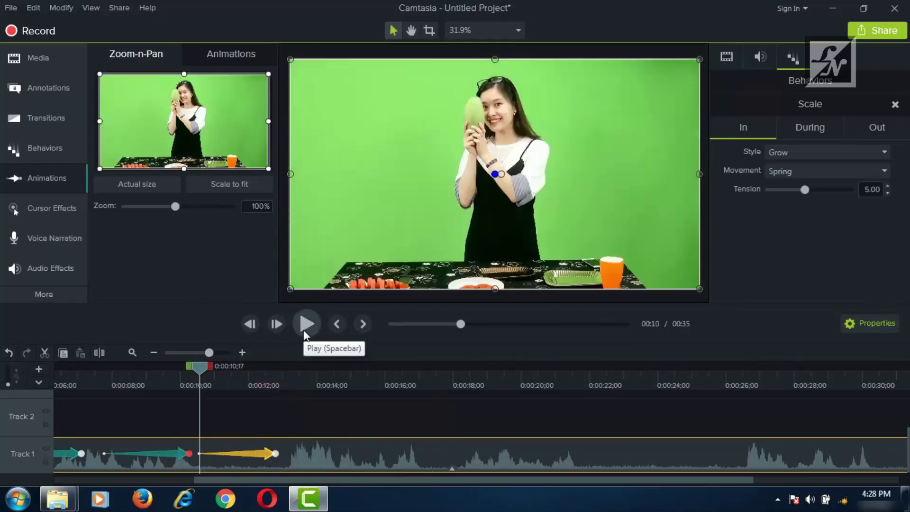
{"action": "left_click", "coordinate": [307, 324]}
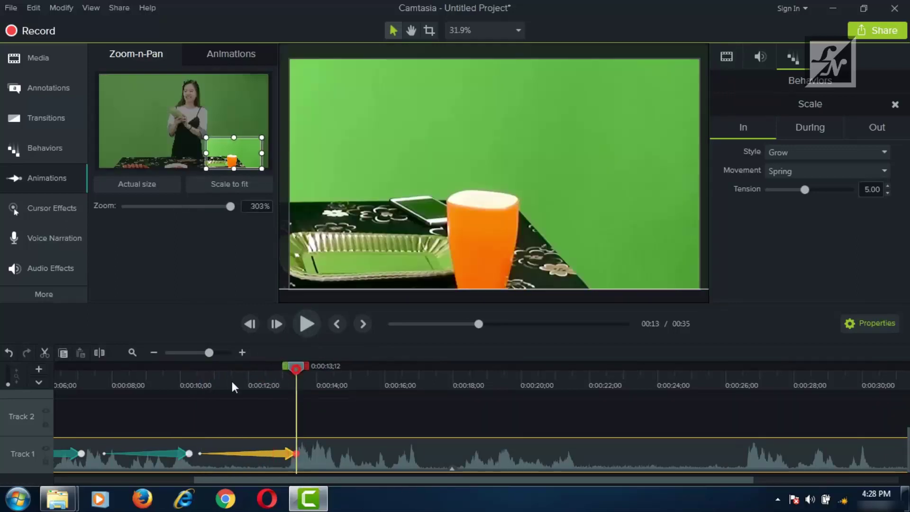
{"action": "left_click", "coordinate": [198, 384]}
{"action": "left_click", "coordinate": [307, 327]}
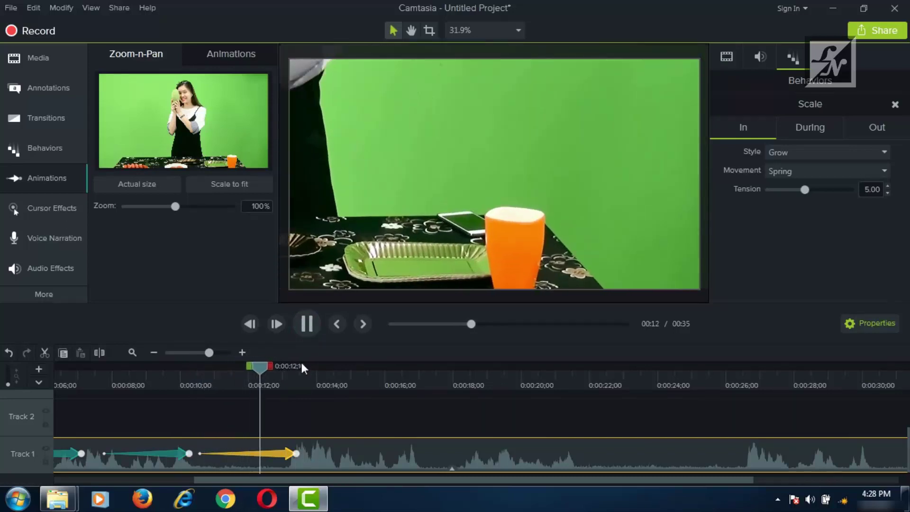
{"action": "left_click", "coordinate": [306, 326]}
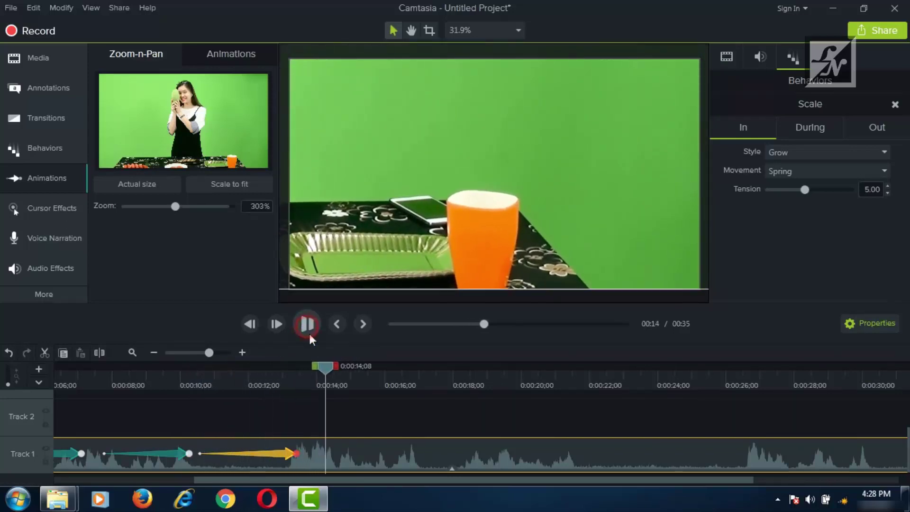
- Add an actual-size Zoom-n-Pan animation after the cup close-up and lengthen it to end at 0:00:16;29
{"action": "left_click", "coordinate": [138, 183]}
{"action": "left_click_drag", "start_coordinate": [455, 162], "coordinate": [510, 189]}
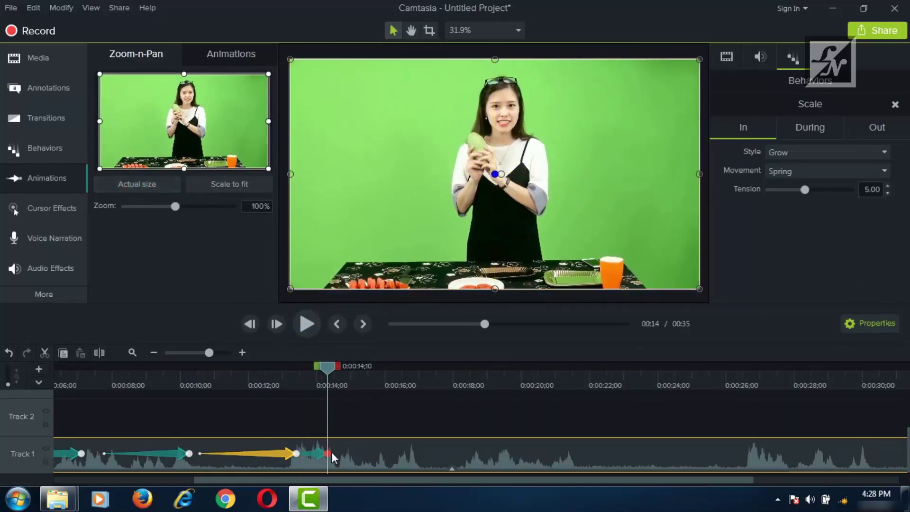
{"action": "left_click_drag", "start_coordinate": [328, 454], "coordinate": [418, 450]}
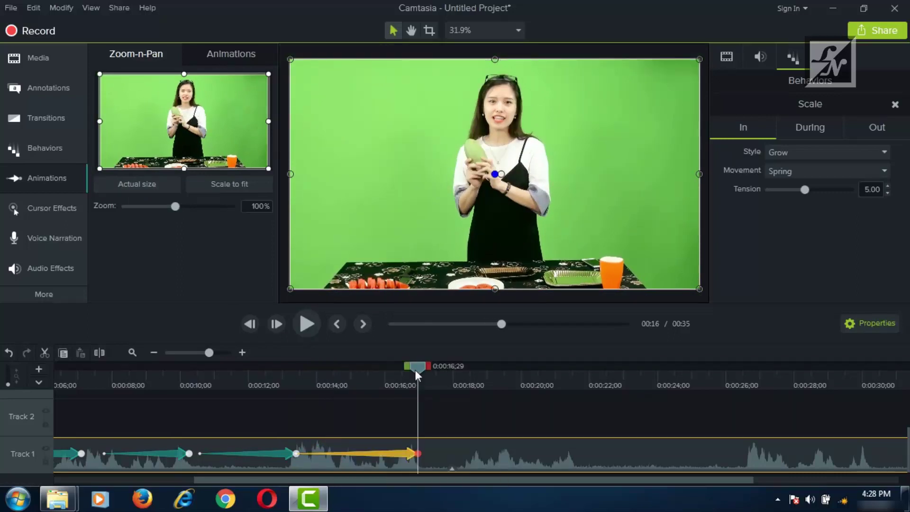
{"action": "left_click_drag", "start_coordinate": [415, 370], "coordinate": [295, 386]}
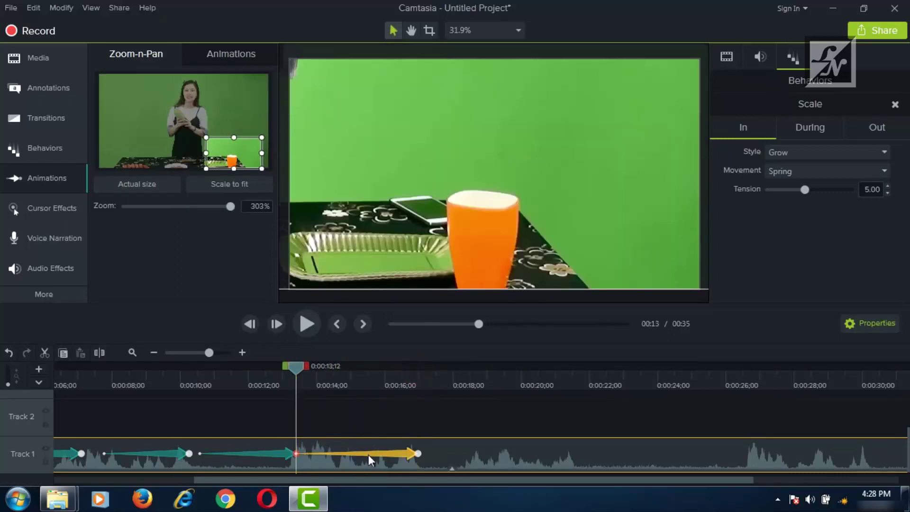
- Try a slower zoom-out from the cup by stretching the last animation to end at about 18 seconds, and preview it
{"action": "left_click_drag", "start_coordinate": [418, 455], "coordinate": [351, 464]}
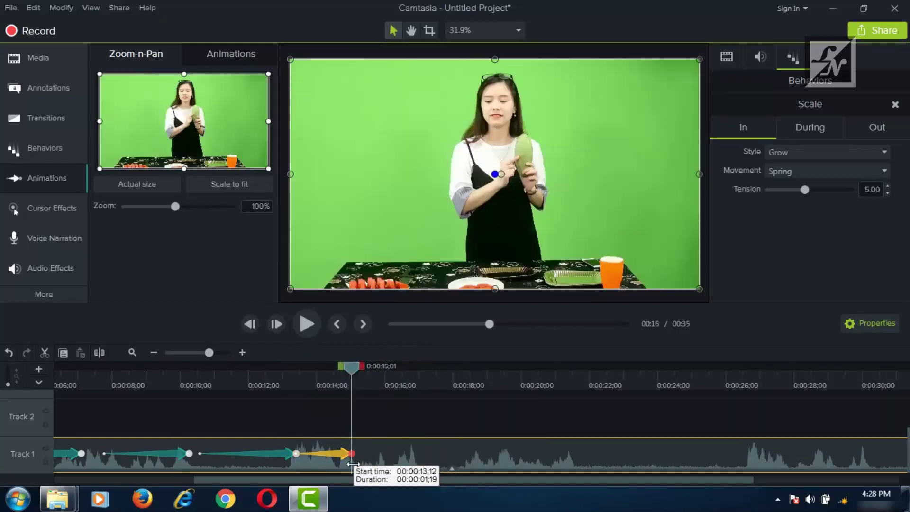
{"action": "left_click_drag", "start_coordinate": [352, 463], "coordinate": [467, 456]}
{"action": "left_click_drag", "start_coordinate": [464, 371], "coordinate": [291, 408]}
{"action": "left_click", "coordinate": [307, 325]}
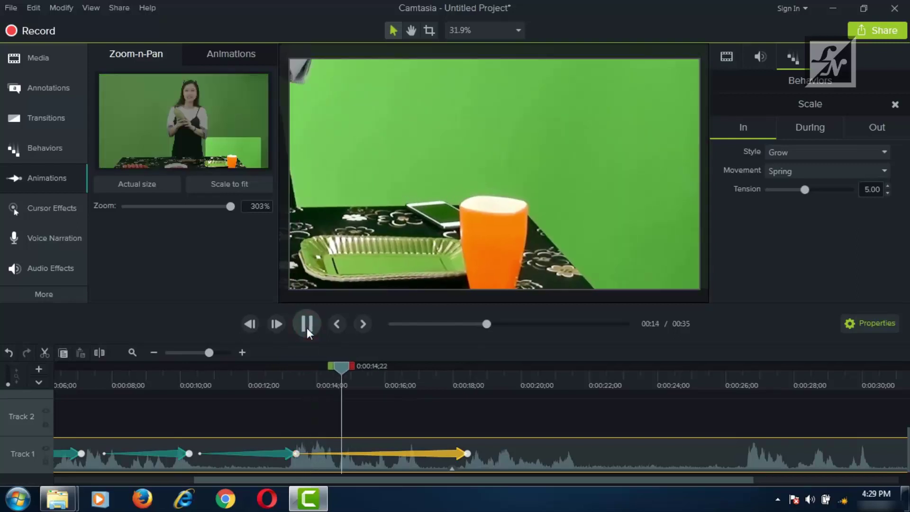
{"action": "left_click", "coordinate": [306, 325]}
{"action": "left_click", "coordinate": [306, 325]}
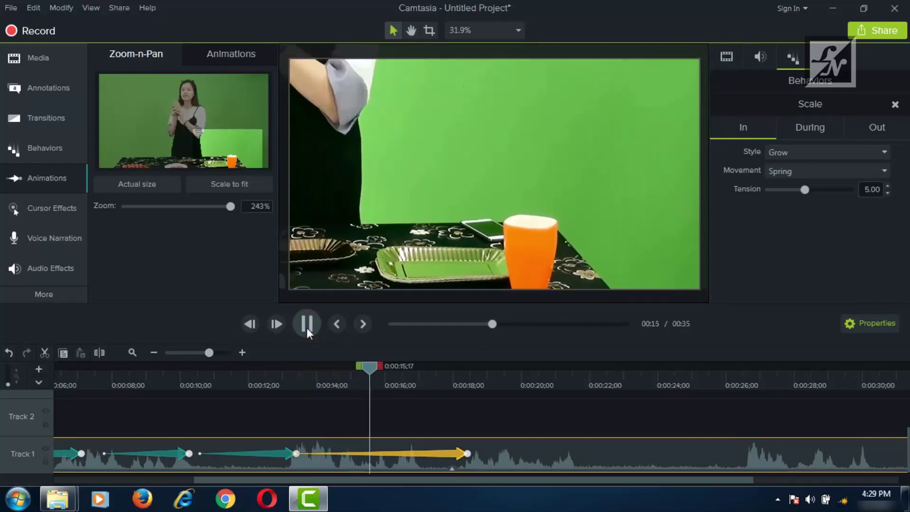
{"action": "left_click", "coordinate": [306, 326]}
- Shorten the last zoom-out animation to end at about 14.5 seconds and play it from 0:00:13;12
{"action": "left_click_drag", "start_coordinate": [462, 452], "coordinate": [334, 455]}
{"action": "left_click_drag", "start_coordinate": [334, 374], "coordinate": [297, 383]}
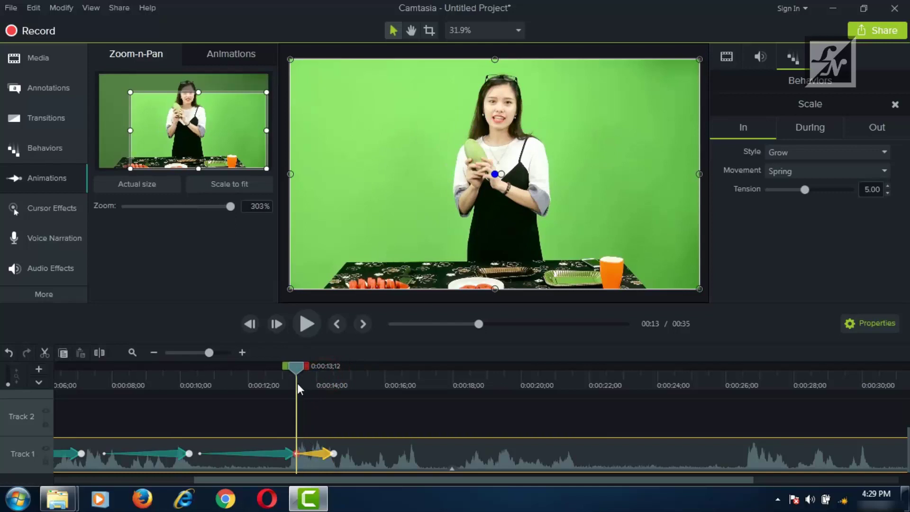
{"action": "left_click", "coordinate": [306, 323]}
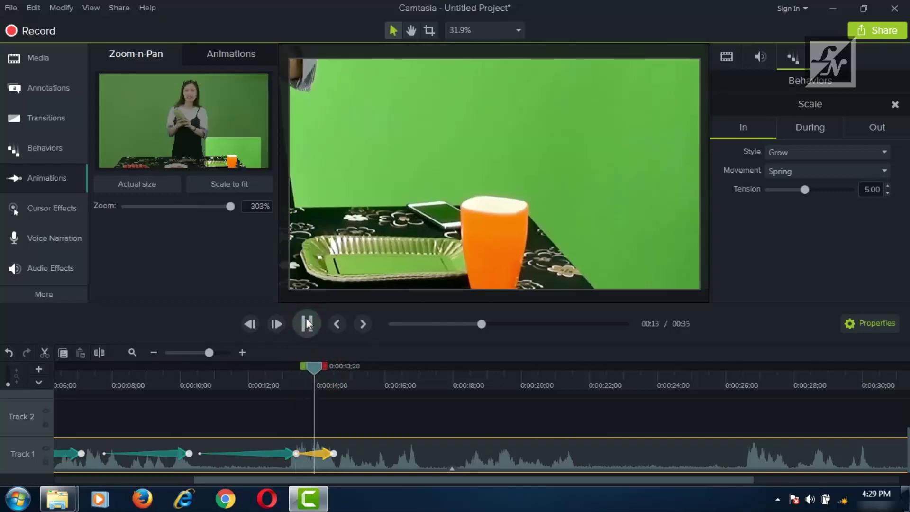
- Stop the playback at about 15 seconds and look through the available animation presets
{"action": "left_click", "coordinate": [306, 323]}
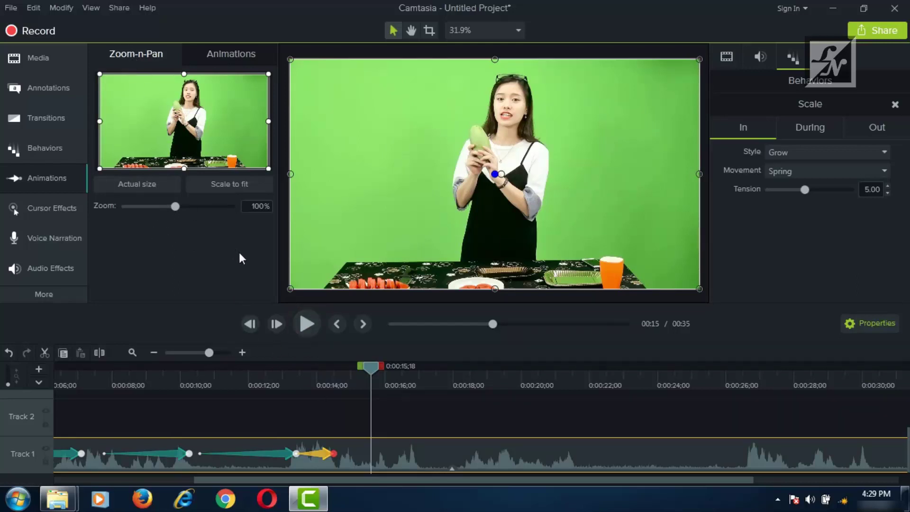
{"action": "mouse_move", "coordinate": [371, 374]}
{"action": "left_mouse_down"}
{"action": "mouse_move", "coordinate": [350, 372]}
{"action": "mouse_move", "coordinate": [366, 371]}
{"action": "left_mouse_up"}
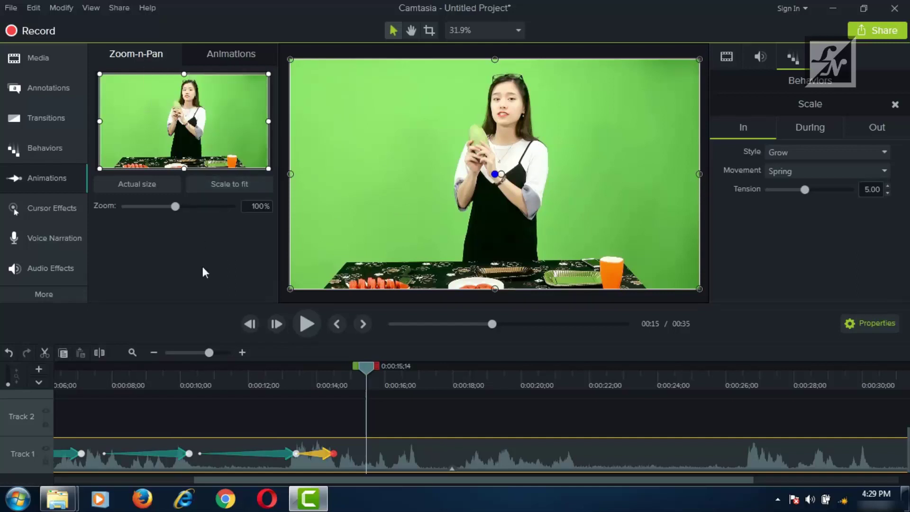
{"action": "left_click", "coordinate": [222, 62]}
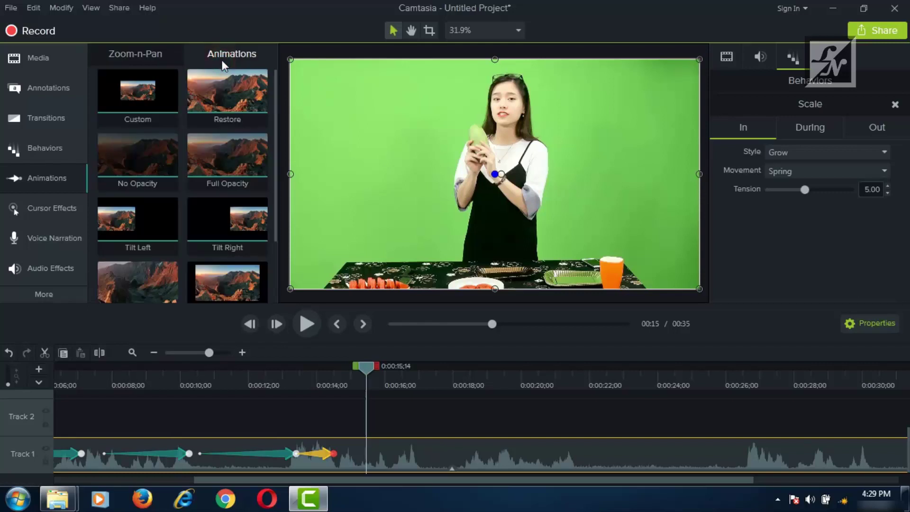
{"action": "left_click_drag", "start_coordinate": [275, 91], "coordinate": [286, 154]}
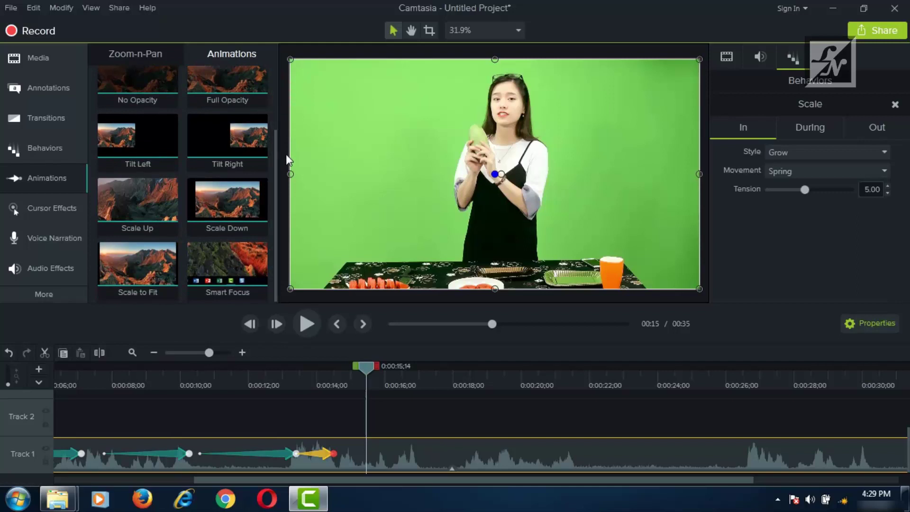
{"action": "left_click_drag", "start_coordinate": [275, 152], "coordinate": [271, 83]}
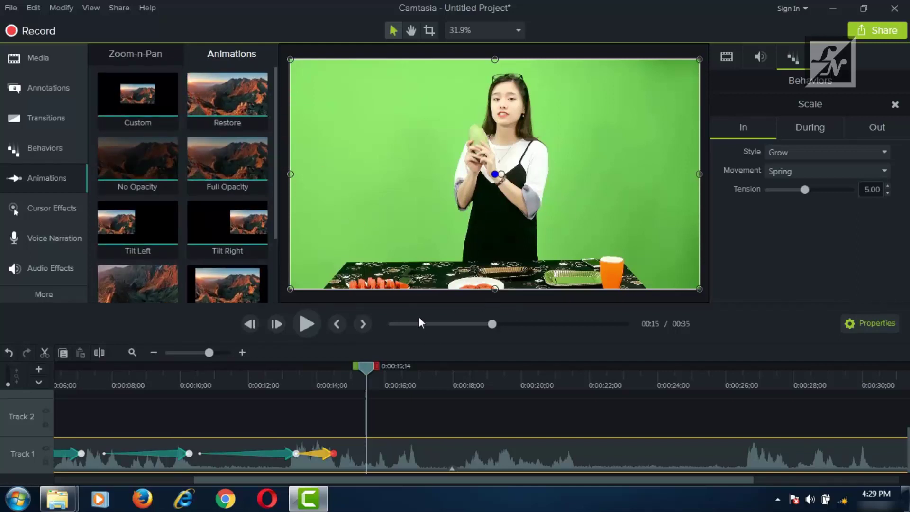
- Place logothaydoi1.png on Track 2 starting at 0:00:15;14, and bring up the animation presets for it
{"action": "left_click", "coordinate": [45, 69]}
{"action": "left_click_drag", "start_coordinate": [137, 190], "coordinate": [360, 419]}
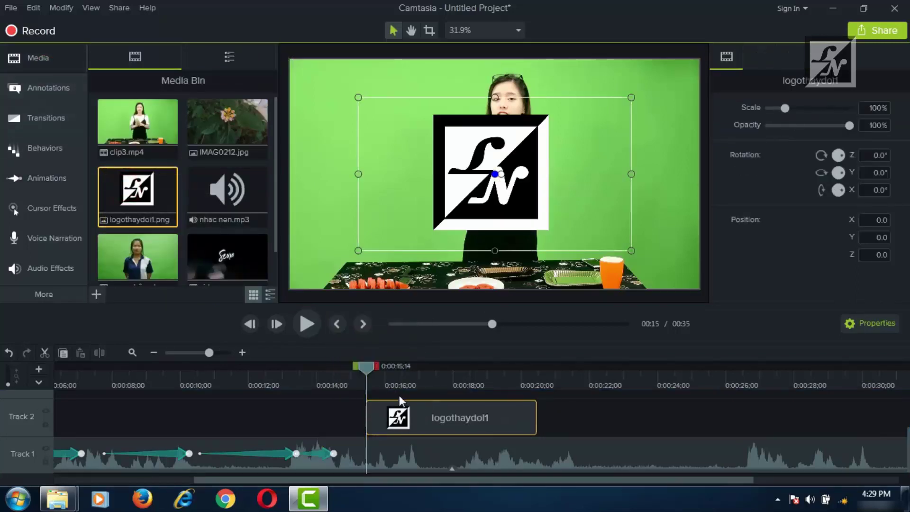
{"action": "left_click_drag", "start_coordinate": [371, 373], "coordinate": [402, 373]}
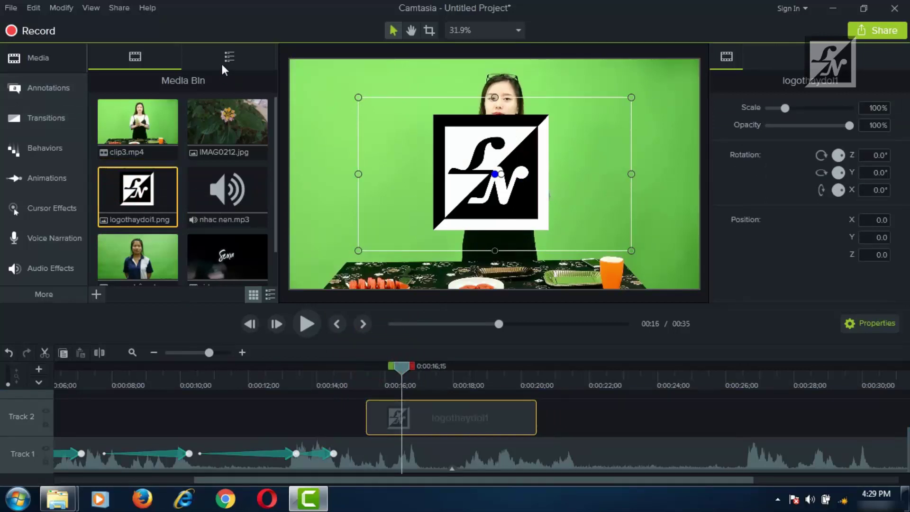
{"action": "left_click", "coordinate": [44, 180]}
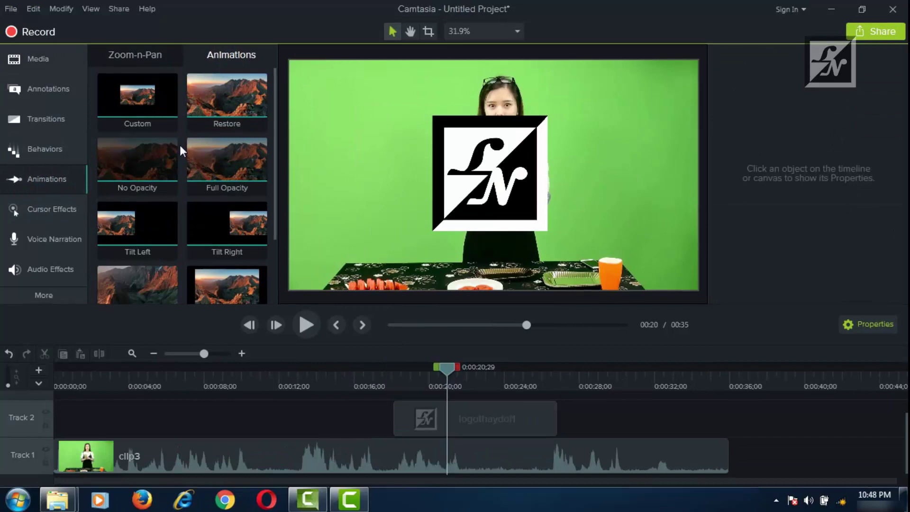
- Delete the logothaydoi1 clip from Track 2
{"action": "left_click", "coordinate": [175, 148]}
{"action": "left_click", "coordinate": [456, 411]}
{"action": "right_click", "coordinate": [459, 411]}
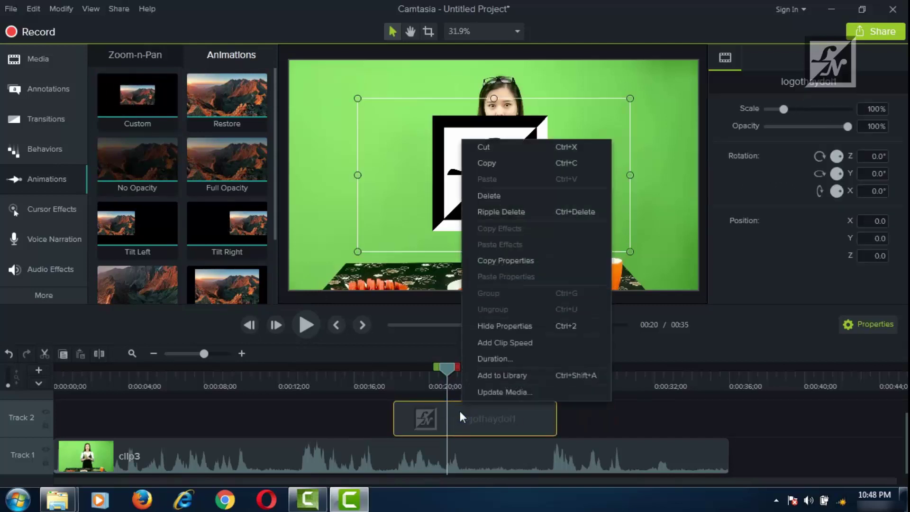
{"action": "left_click", "coordinate": [482, 193]}
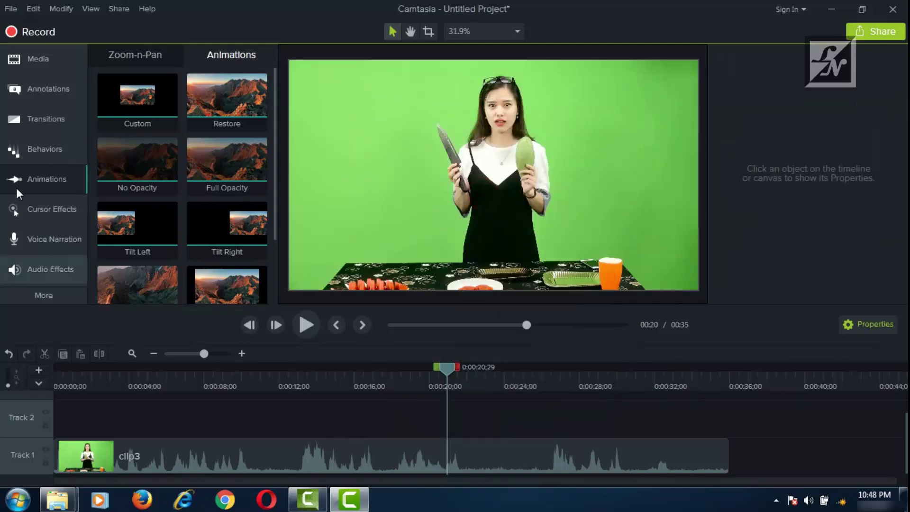
- Place the flower photo IMAG0212.jpg on Track 2 above clip3, starting at about 19 seconds
{"action": "left_click", "coordinate": [32, 62]}
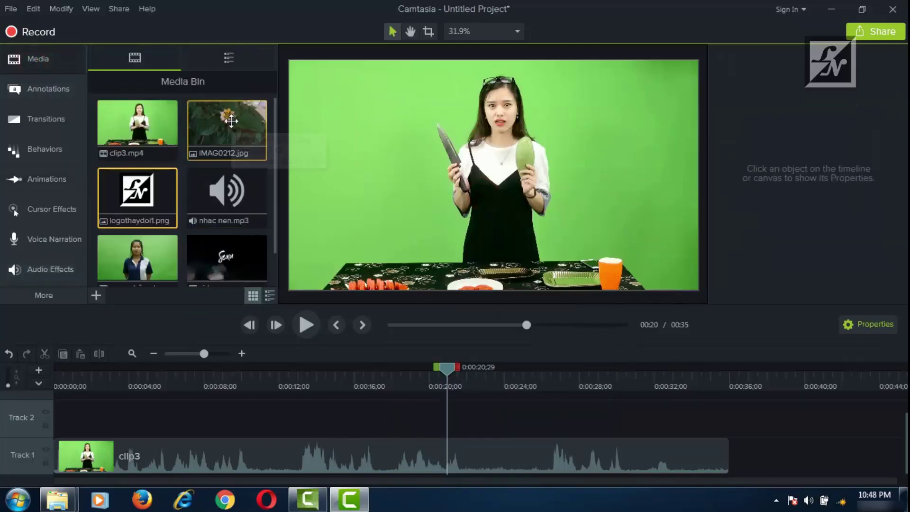
{"action": "left_click_drag", "start_coordinate": [222, 132], "coordinate": [390, 344]}
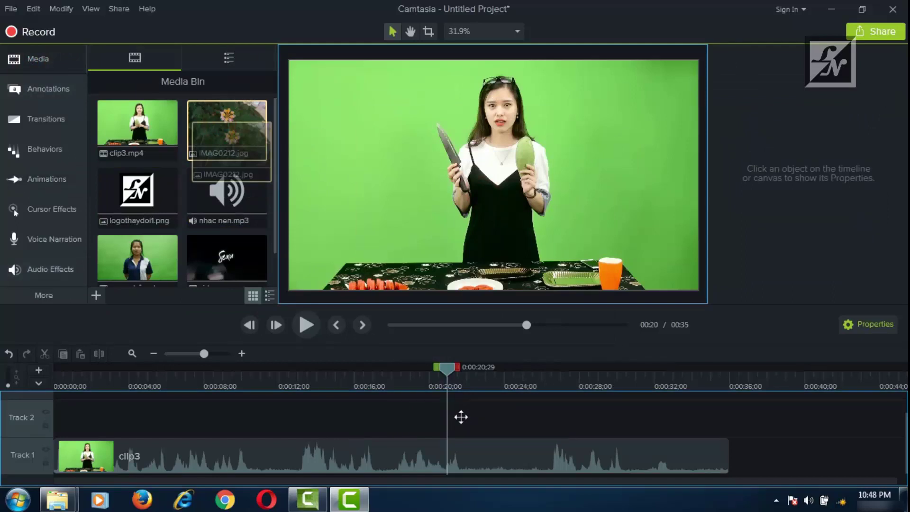
{"action": "left_click_drag", "start_coordinate": [461, 424], "coordinate": [439, 423]}
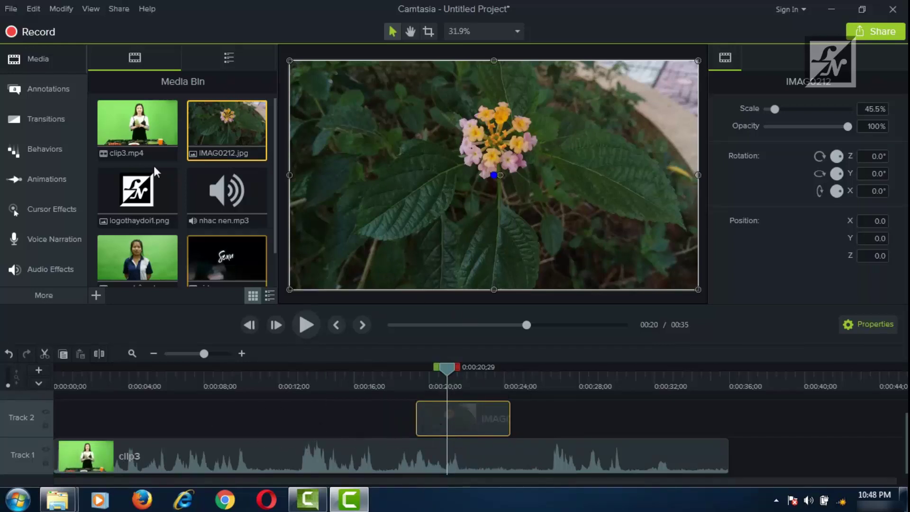
- Apply the Tilt Left animation to the flower photo, lengthen it to end at about 0:00:21;28, and preview it
{"action": "left_click", "coordinate": [47, 180]}
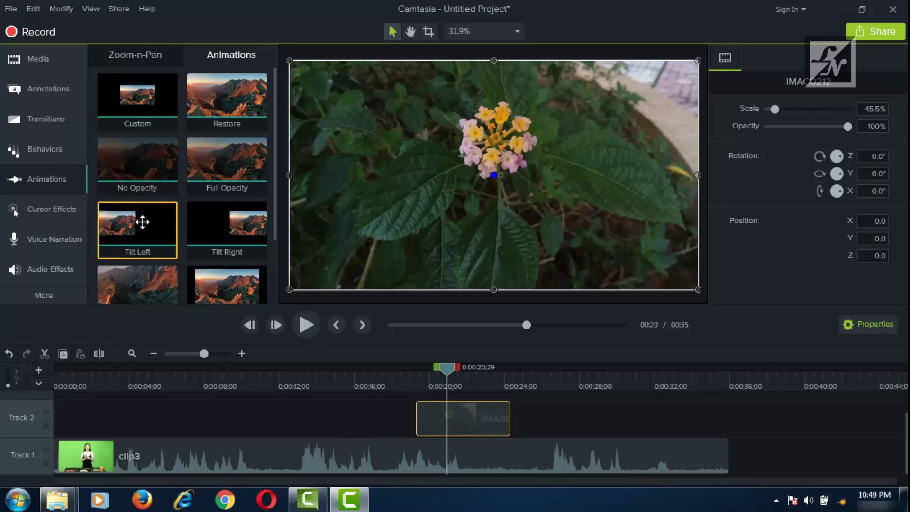
{"action": "left_click_drag", "start_coordinate": [142, 222], "coordinate": [505, 428]}
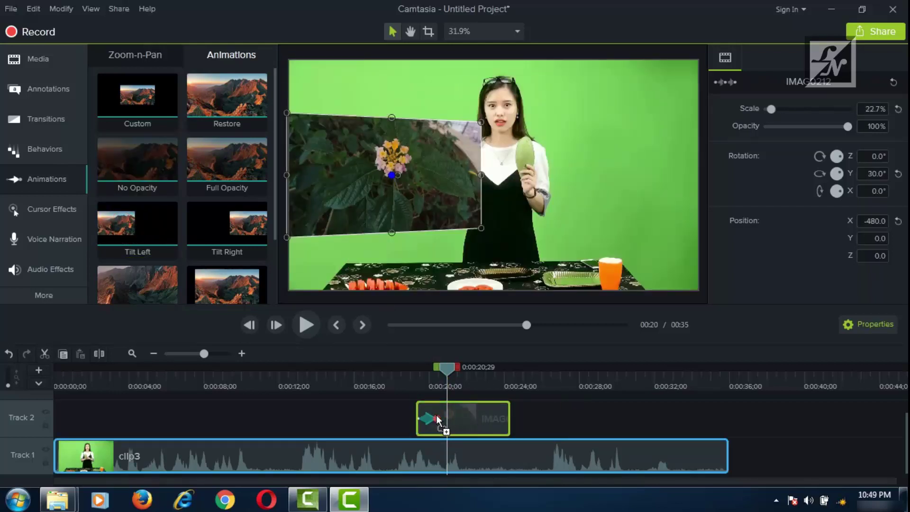
{"action": "left_click_drag", "start_coordinate": [435, 418], "coordinate": [467, 417]}
{"action": "left_click_drag", "start_coordinate": [465, 370], "coordinate": [416, 383]}
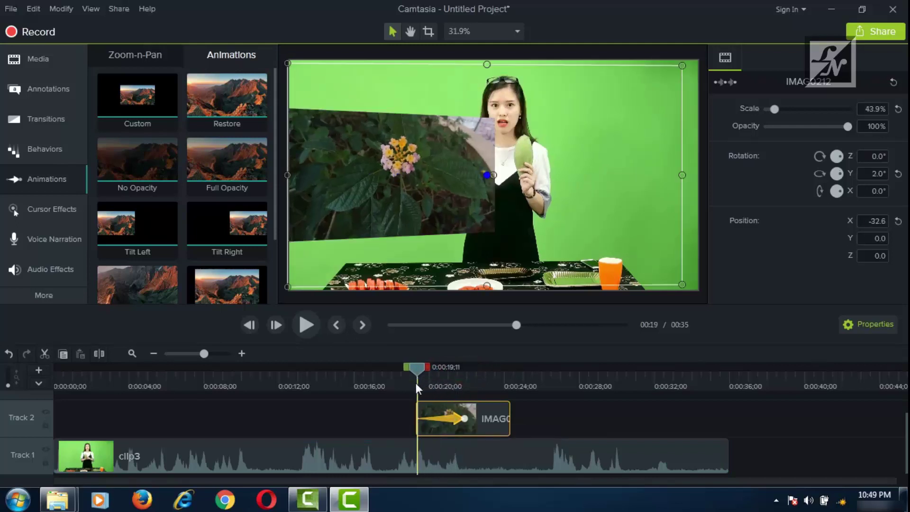
{"action": "left_click", "coordinate": [307, 326]}
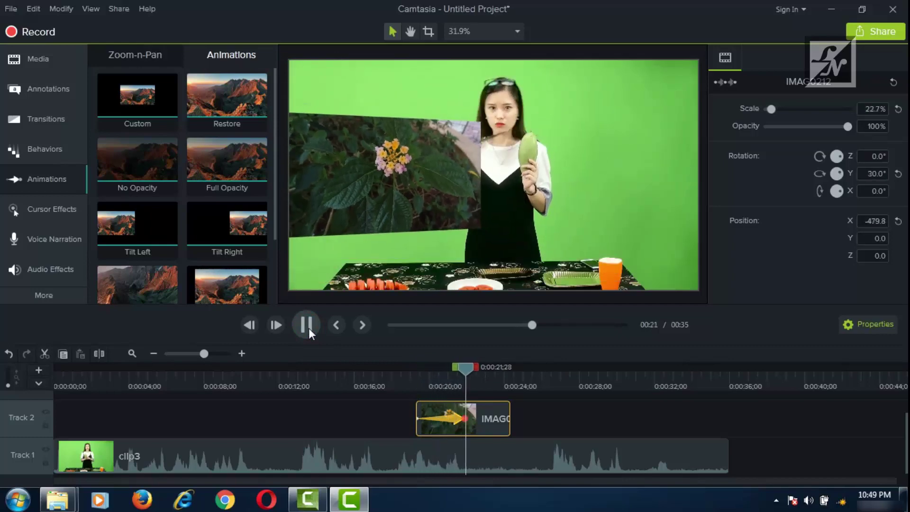
{"action": "left_click", "coordinate": [309, 328]}
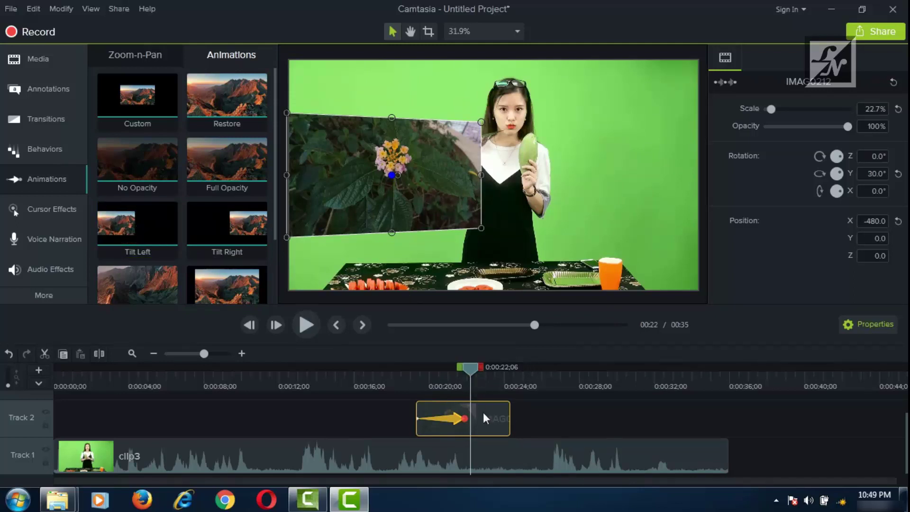
- Move the flower photo to Track 1 directly after clip3, starting at 0:00:36;00, and preview its tilt animation
{"action": "left_click_drag", "start_coordinate": [483, 413], "coordinate": [788, 457]}
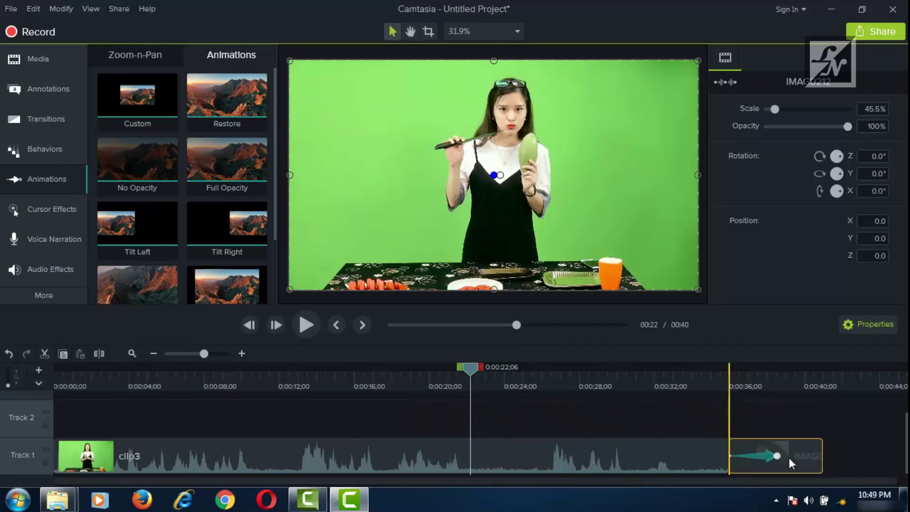
{"action": "left_click", "coordinate": [766, 380]}
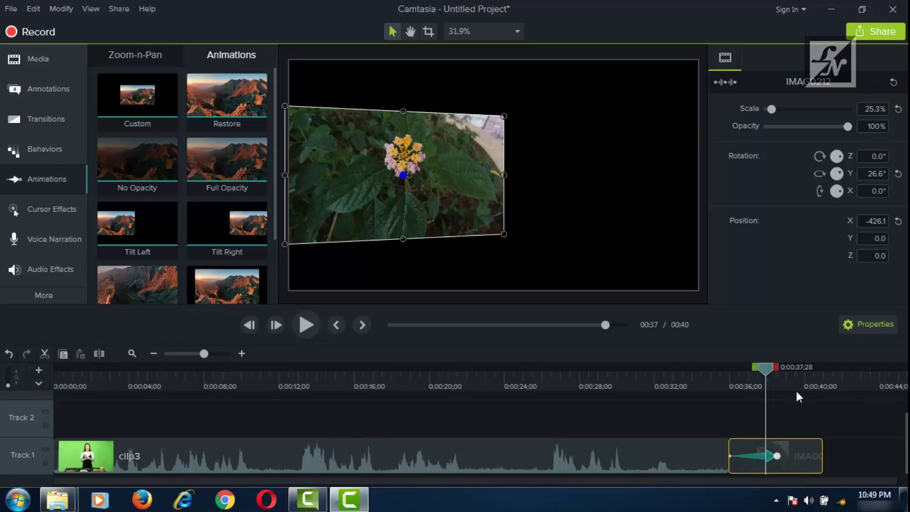
{"action": "left_click_drag", "start_coordinate": [771, 375], "coordinate": [725, 376]}
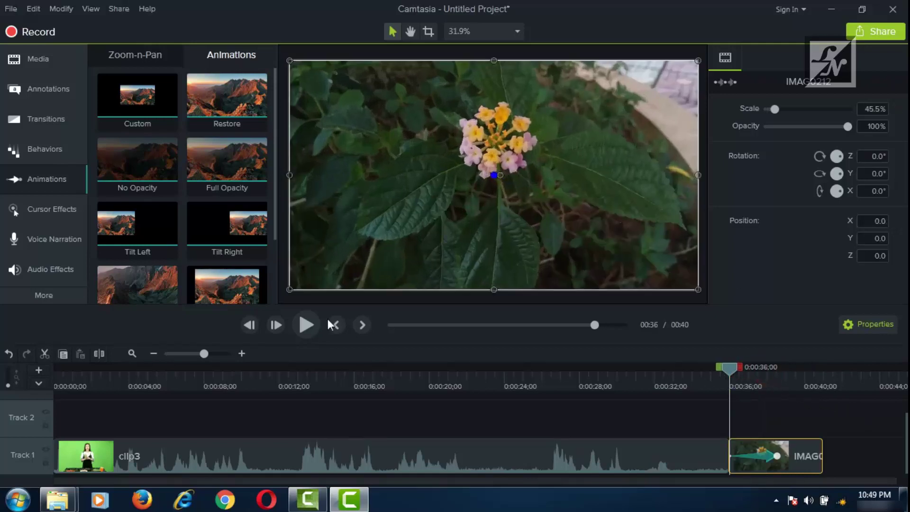
{"action": "left_click", "coordinate": [316, 326]}
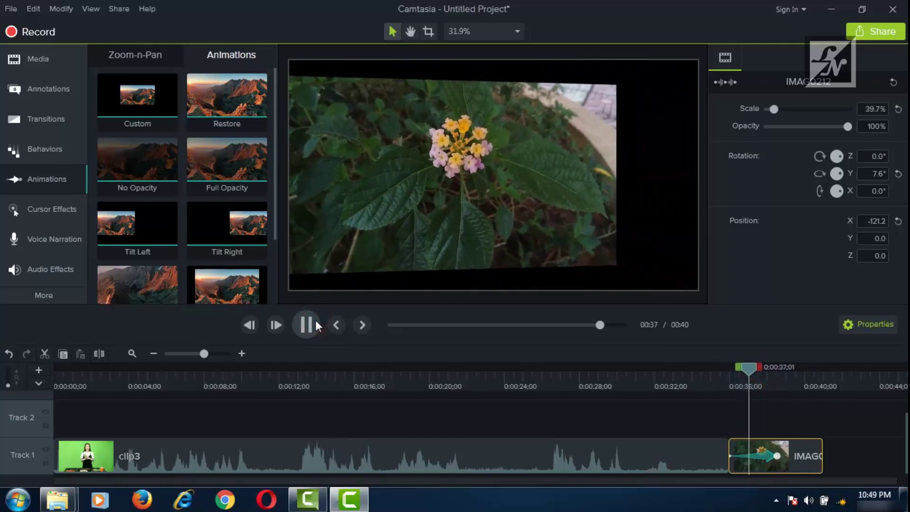
{"action": "left_click", "coordinate": [314, 322]}
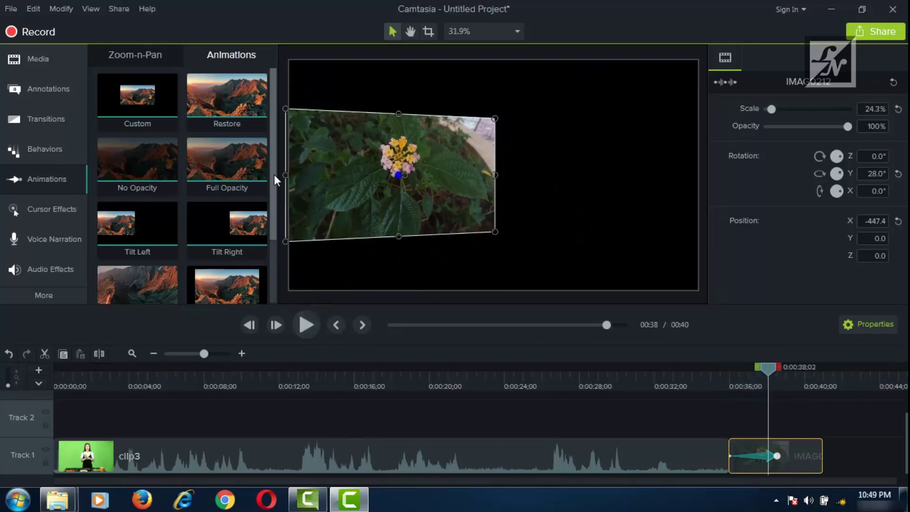
- Replace the flower photo's tilt animation with Scale Up, running from about 0:00:36;08 to 0:00:38;19, and preview it
{"action": "right_click", "coordinate": [765, 454]}
{"action": "left_click", "coordinate": [780, 401]}
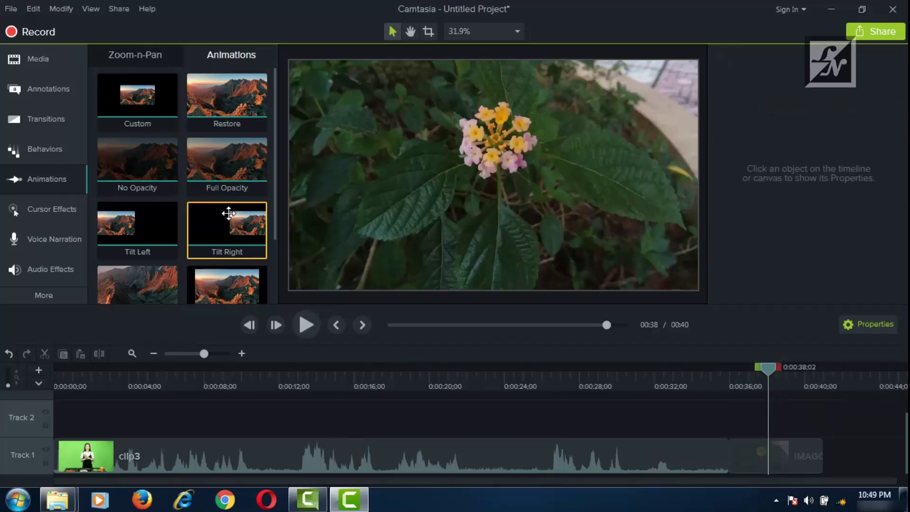
{"action": "left_click_drag", "start_coordinate": [274, 204], "coordinate": [264, 248]}
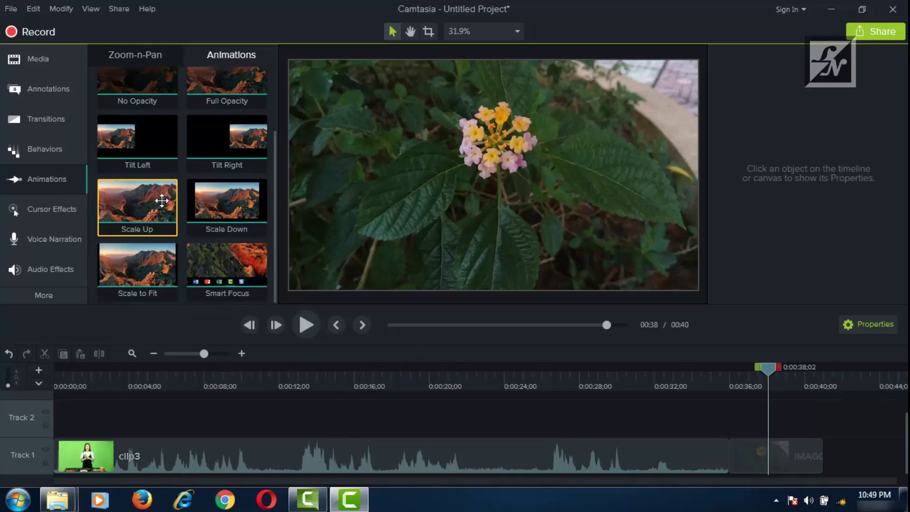
{"action": "scroll", "coordinate": [156, 199], "scroll_direction": "up", "scroll_amount": 1}
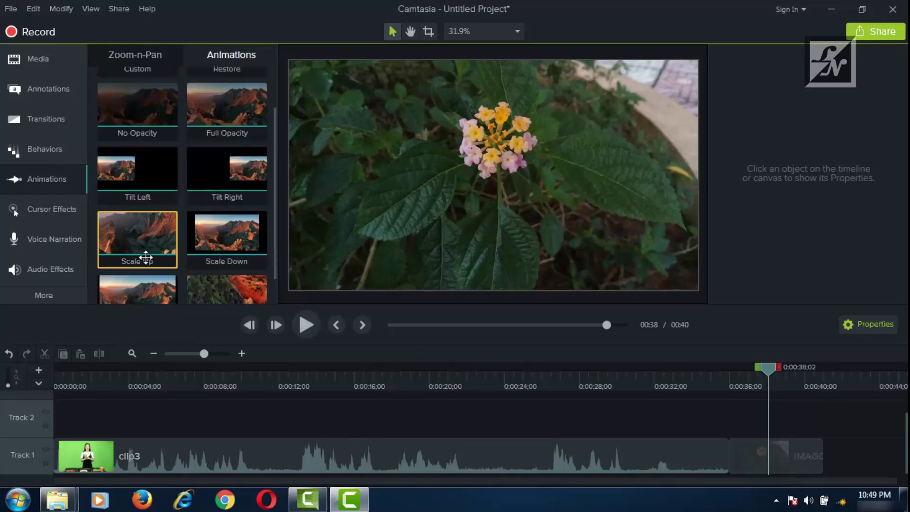
{"action": "scroll", "coordinate": [143, 241], "scroll_direction": "down", "scroll_amount": 1}
{"action": "left_click_drag", "start_coordinate": [135, 214], "coordinate": [778, 456]}
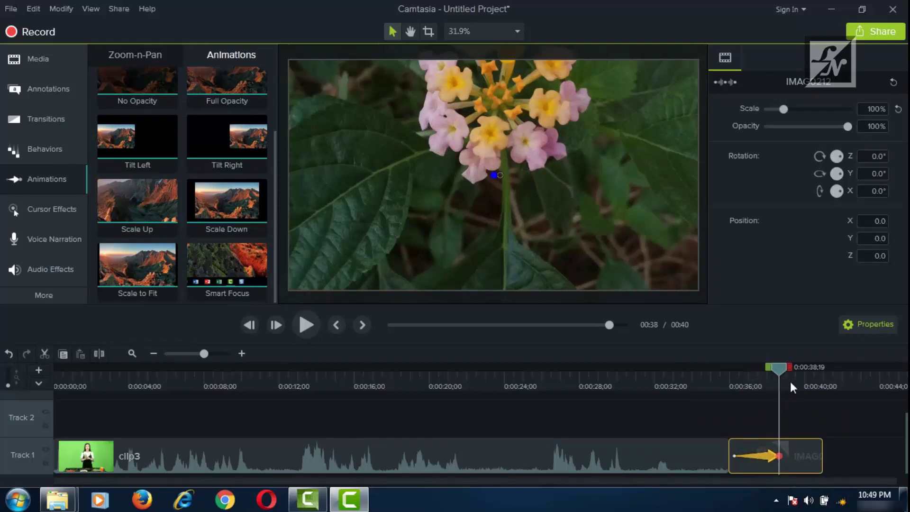
{"action": "left_click", "coordinate": [734, 378]}
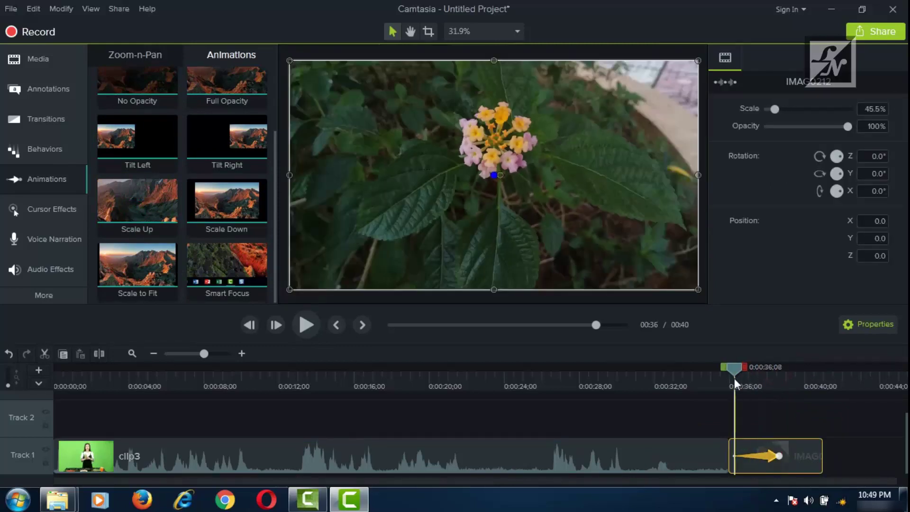
{"action": "left_click", "coordinate": [306, 326]}
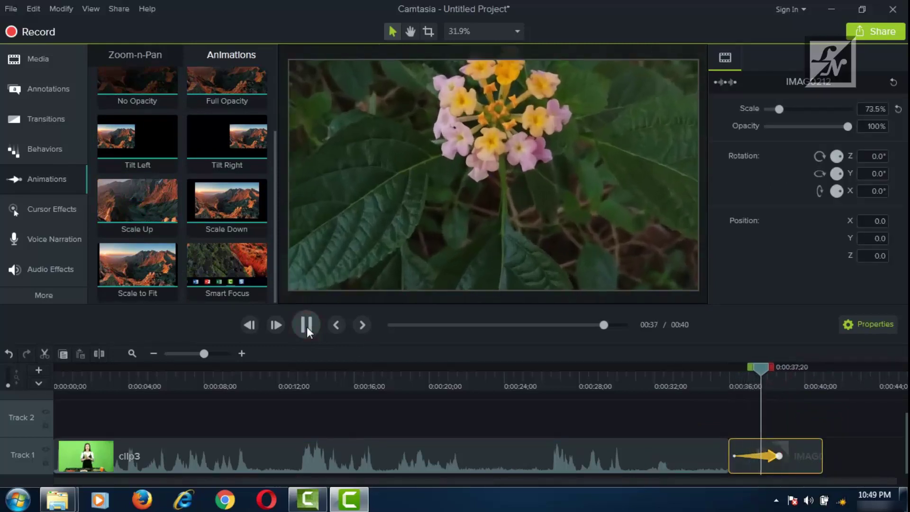
{"action": "left_click", "coordinate": [306, 326]}
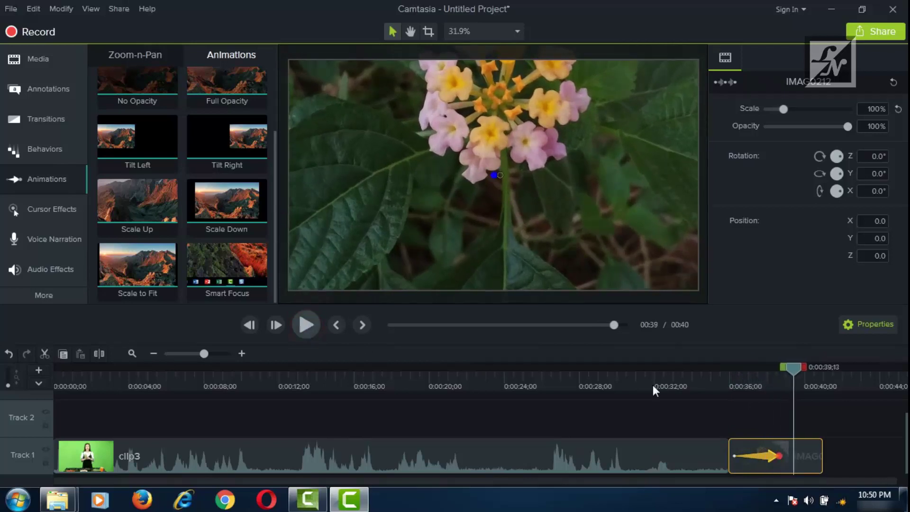
- Set the flower photo's scale to 137.4% at 0:00:37;18, partway through the Scale Up animation, keeping its opacity at 100%
{"action": "left_click_drag", "start_coordinate": [800, 370], "coordinate": [759, 378]}
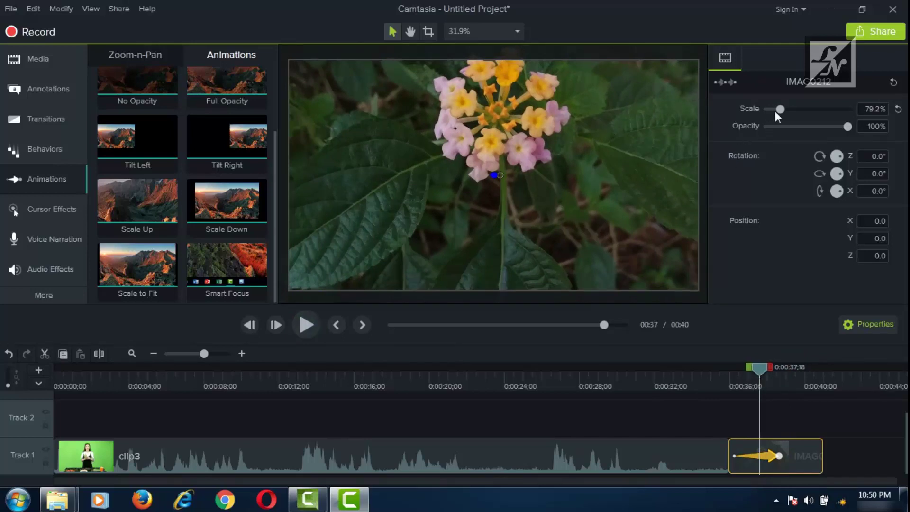
{"action": "left_click_drag", "start_coordinate": [778, 111], "coordinate": [789, 111]}
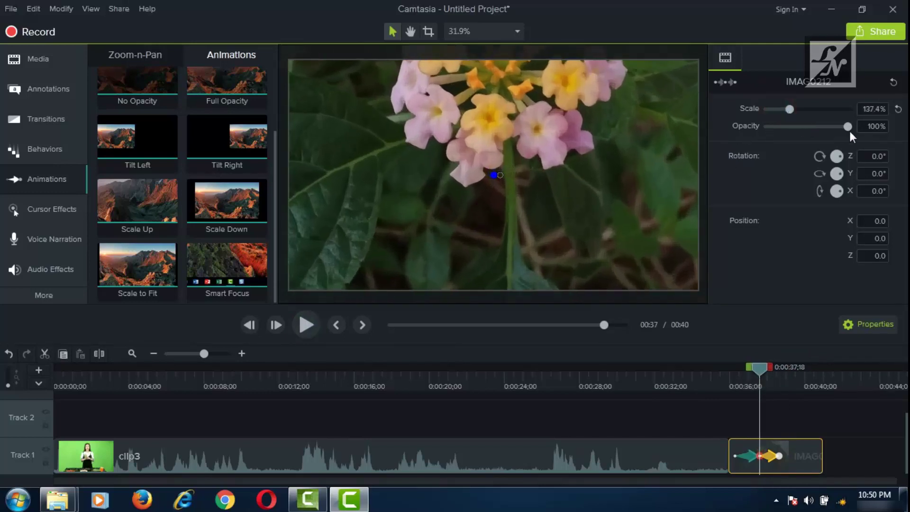
{"action": "mouse_move", "coordinate": [848, 127]}
{"action": "left_mouse_down"}
{"action": "mouse_move", "coordinate": [761, 135]}
{"action": "mouse_move", "coordinate": [805, 128]}
{"action": "mouse_move", "coordinate": [858, 137]}
{"action": "left_mouse_up"}
- Lengthen the flower photo's second animation to end at 0:00:39;00 and preview it from its beginning
{"action": "left_click_drag", "start_coordinate": [778, 455], "coordinate": [787, 455]}
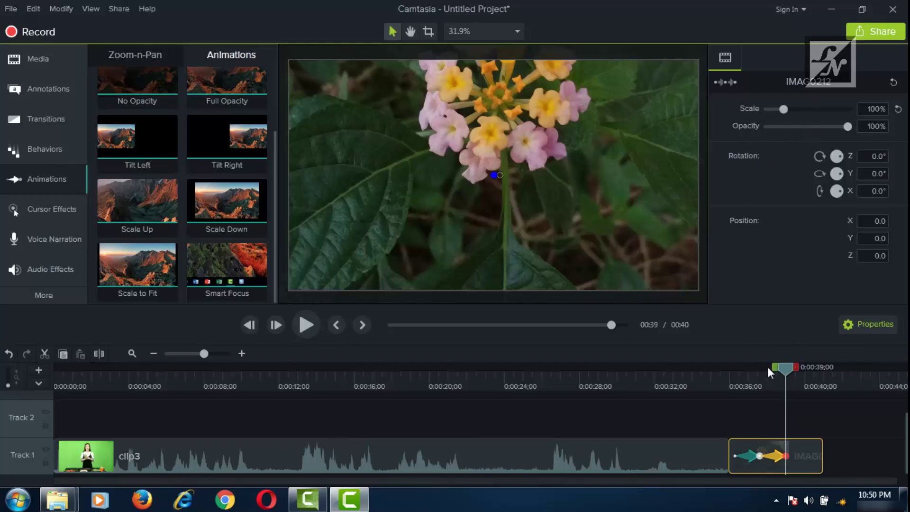
{"action": "left_click_drag", "start_coordinate": [785, 377], "coordinate": [759, 375]}
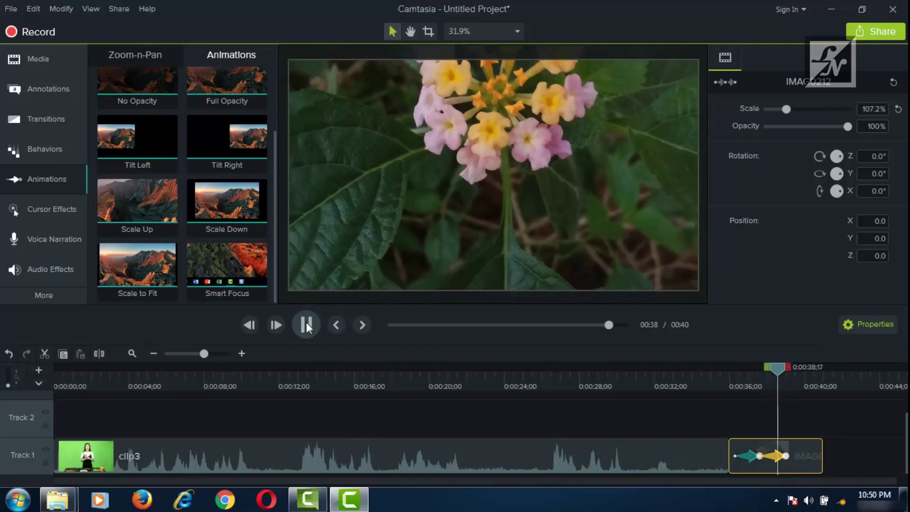
{"action": "left_click", "coordinate": [306, 324]}
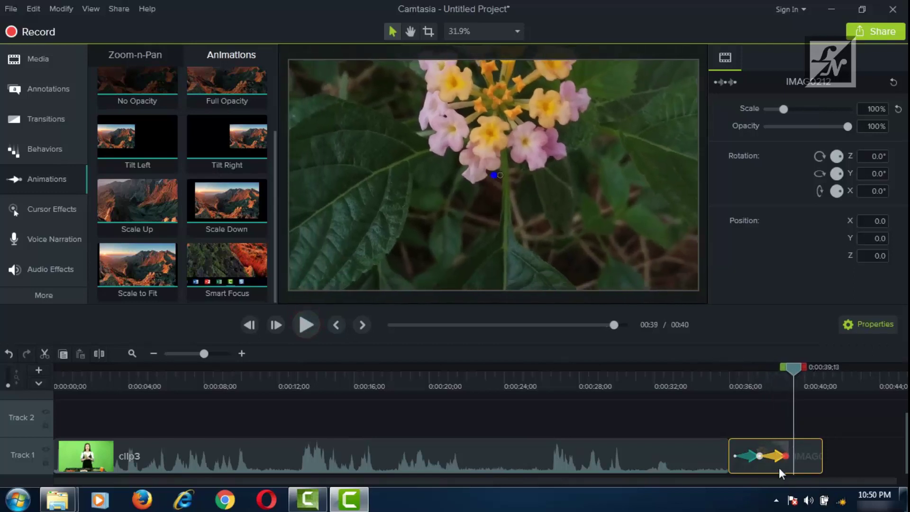
- Delete both animations from the flower photo on Track 1 and move the playhead to 0:00:36;27
{"action": "right_click", "coordinate": [746, 454]}
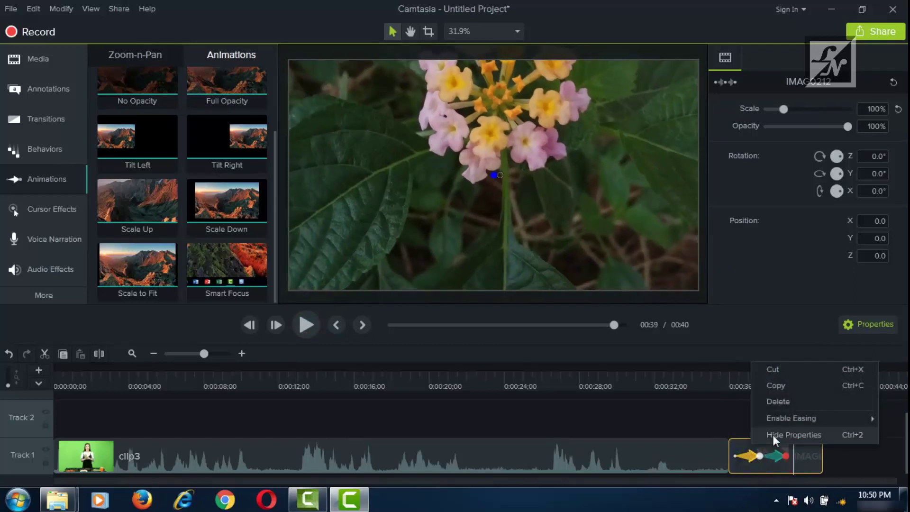
{"action": "left_click", "coordinate": [780, 402]}
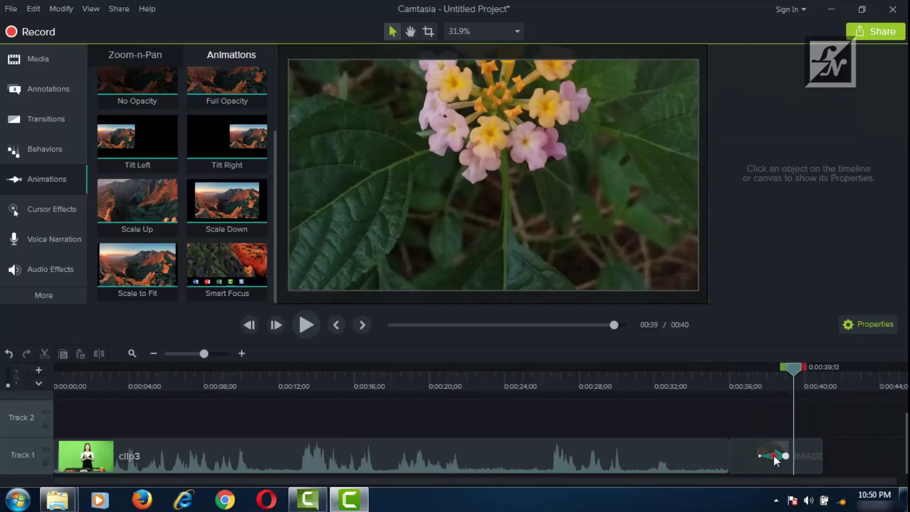
{"action": "left_click", "coordinate": [773, 455]}
{"action": "right_click", "coordinate": [774, 454]}
{"action": "left_click", "coordinate": [719, 399]}
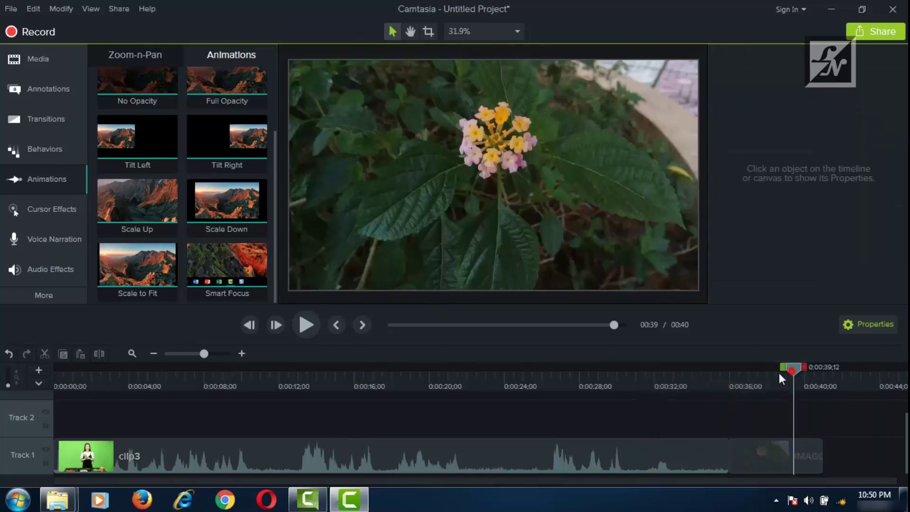
{"action": "left_click", "coordinate": [746, 388]}
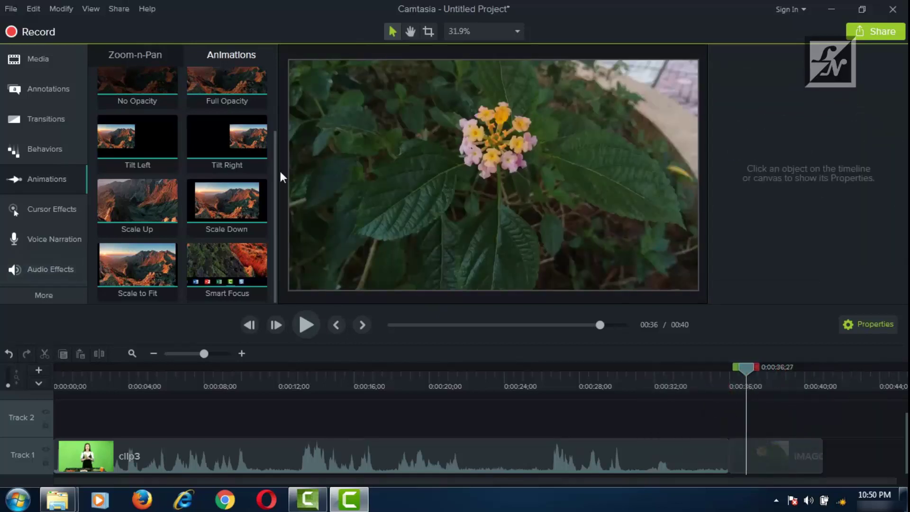
{"action": "left_click_drag", "start_coordinate": [276, 172], "coordinate": [274, 136]}
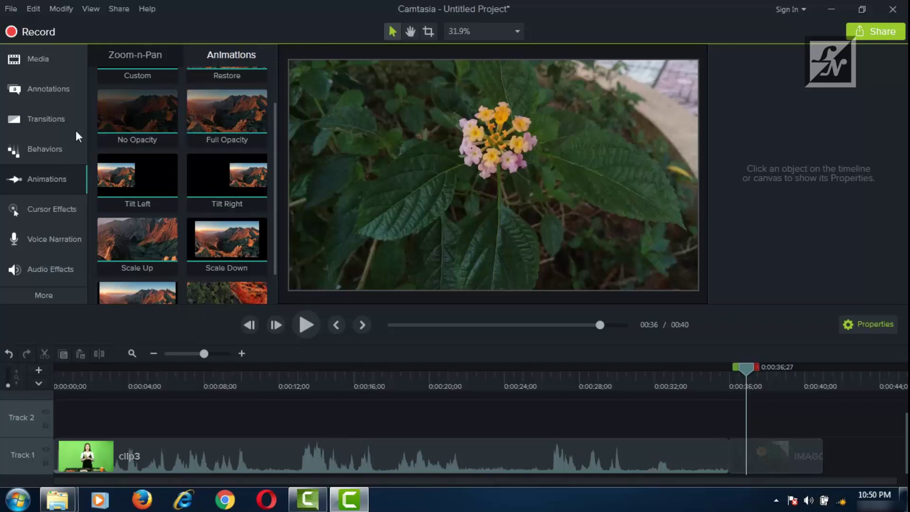
{"action": "left_click", "coordinate": [48, 151]}
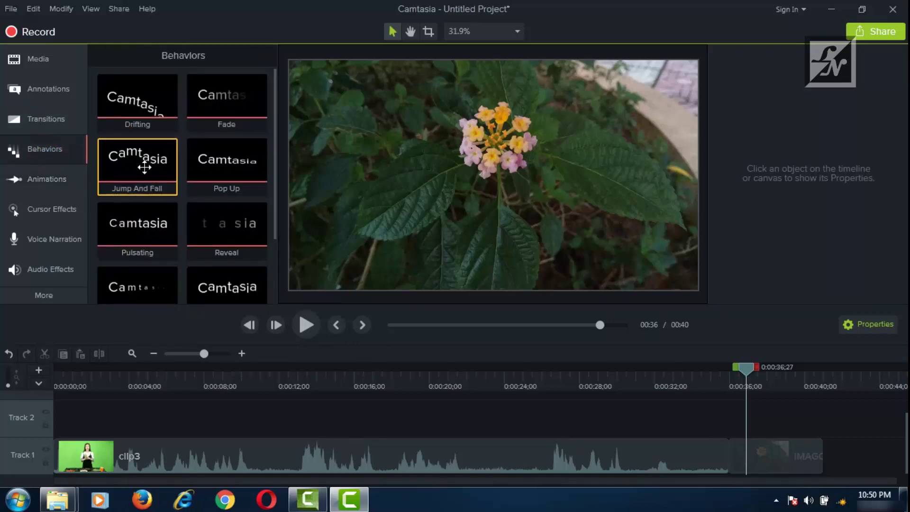
{"action": "left_click", "coordinate": [50, 180]}
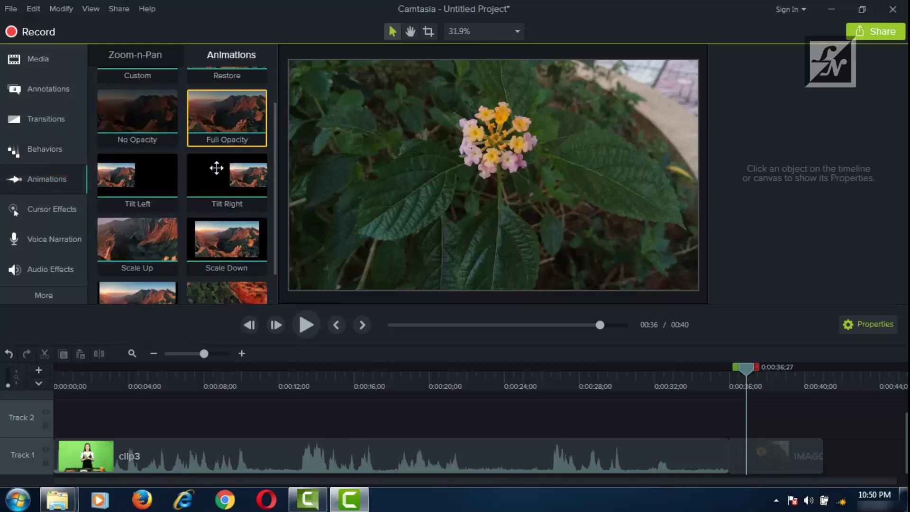
- Add a Scale Up animation to clip3, running from about 0:00:23;08 to 0:00:27;21, and preview it
{"action": "scroll", "coordinate": [229, 198], "scroll_direction": "down", "scroll_amount": 3}
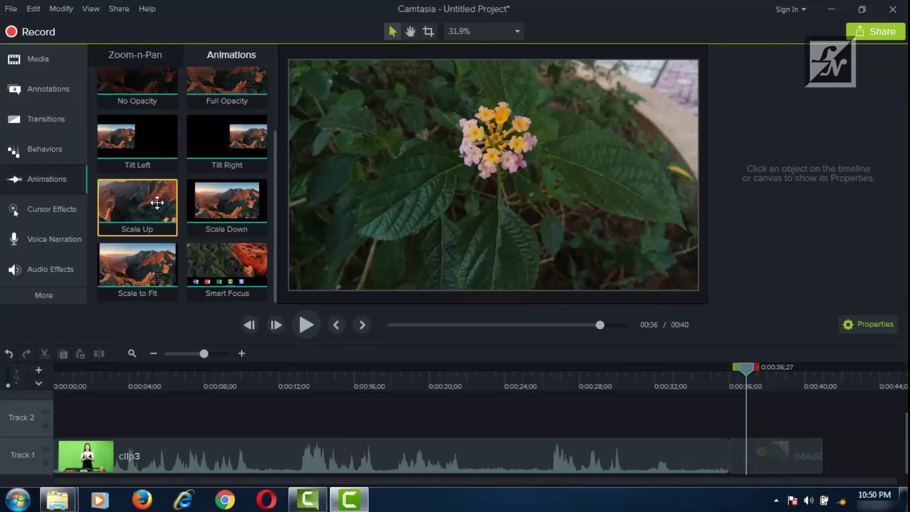
{"action": "mouse_move", "coordinate": [156, 200]}
{"action": "left_mouse_down"}
{"action": "mouse_move", "coordinate": [528, 447]}
{"action": "mouse_move", "coordinate": [513, 457]}
{"action": "mouse_move", "coordinate": [575, 455]}
{"action": "left_mouse_up"}
{"action": "left_click", "coordinate": [512, 456]}
{"action": "left_click_drag", "start_coordinate": [566, 382], "coordinate": [485, 382]}
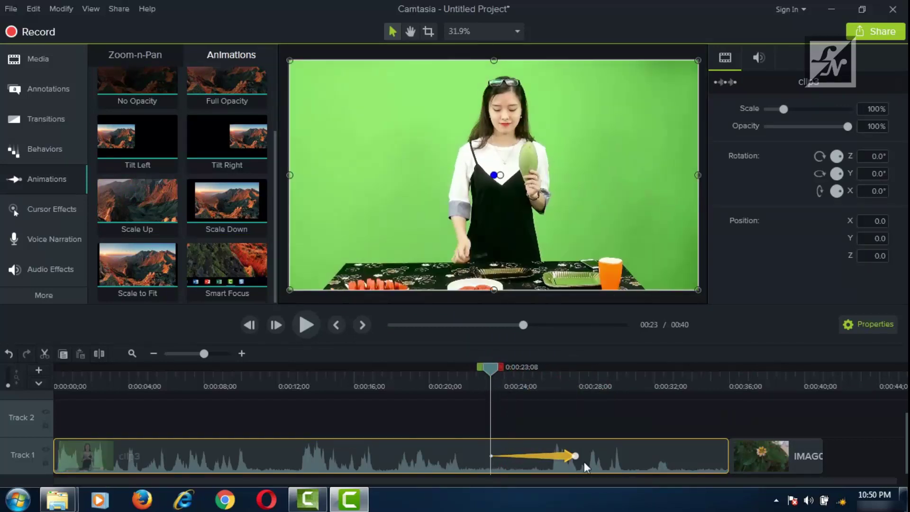
{"action": "left_click", "coordinate": [303, 326]}
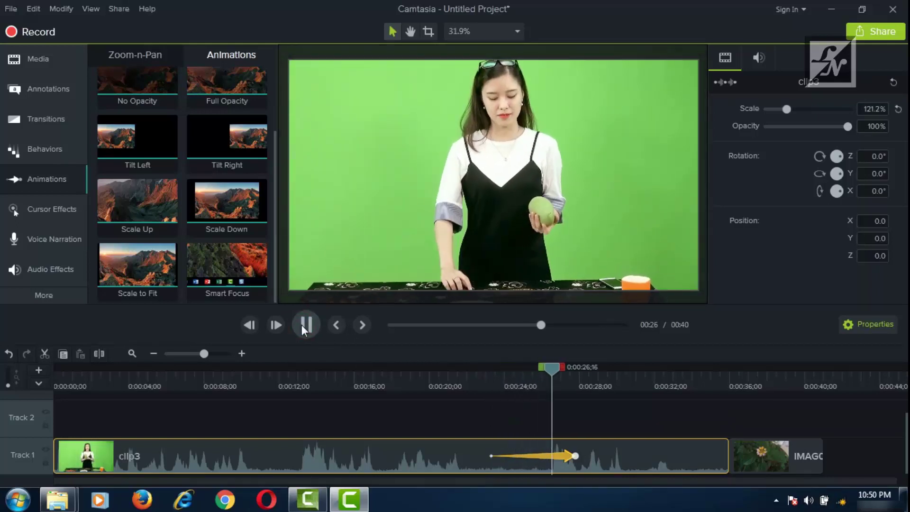
{"action": "left_click", "coordinate": [302, 325]}
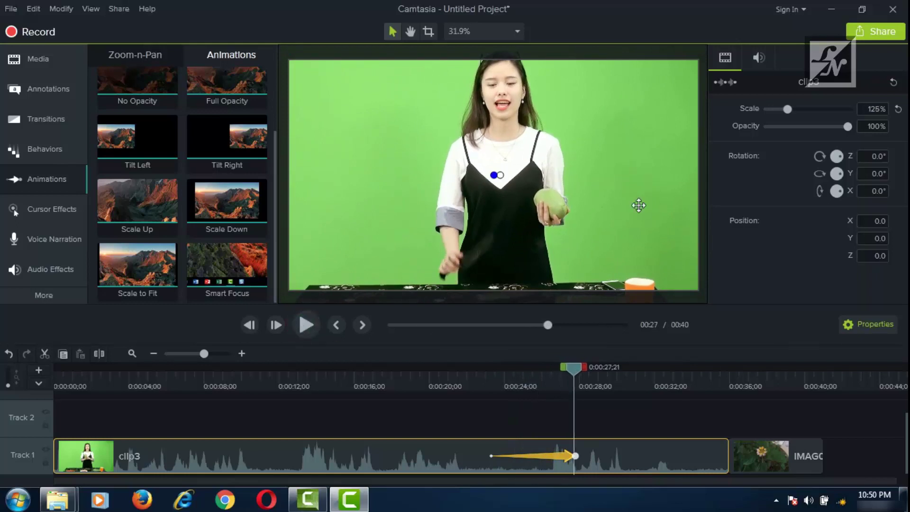
- At 0:00:27;21, set clip3's scale to 170.7%, move it down to Y -222.7 and lower its opacity to 1%
{"action": "left_click_drag", "start_coordinate": [787, 109], "coordinate": [798, 114]}
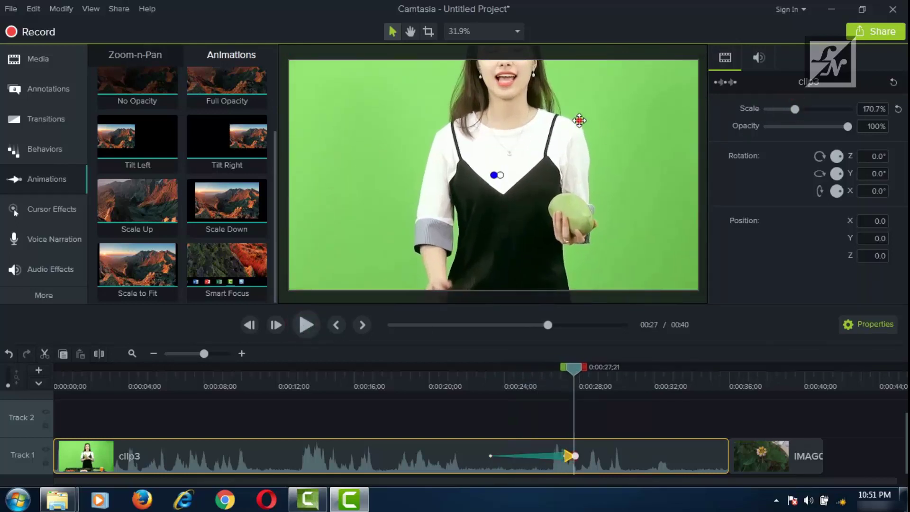
{"action": "left_click_drag", "start_coordinate": [579, 121], "coordinate": [601, 169]}
{"action": "left_click_drag", "start_coordinate": [849, 126], "coordinate": [768, 135]}
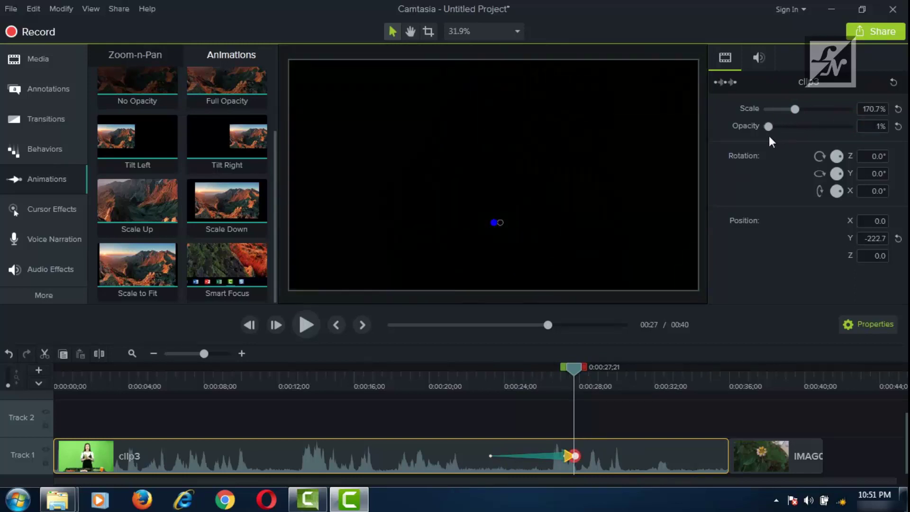
- Lengthen clip3's second animation to end at about 0:00:29;11 and preview the transition
{"action": "left_click_drag", "start_coordinate": [575, 456], "coordinate": [604, 461]}
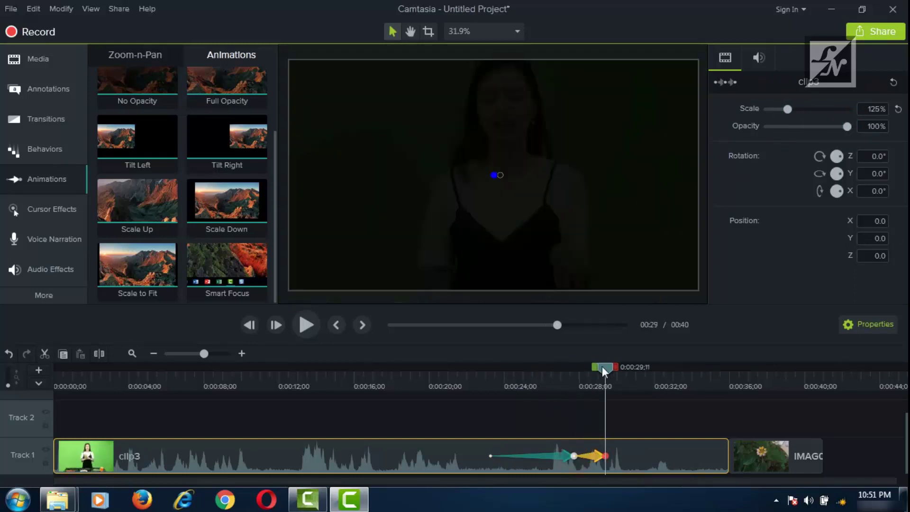
{"action": "left_click_drag", "start_coordinate": [601, 366], "coordinate": [559, 373]}
{"action": "left_click", "coordinate": [307, 325]}
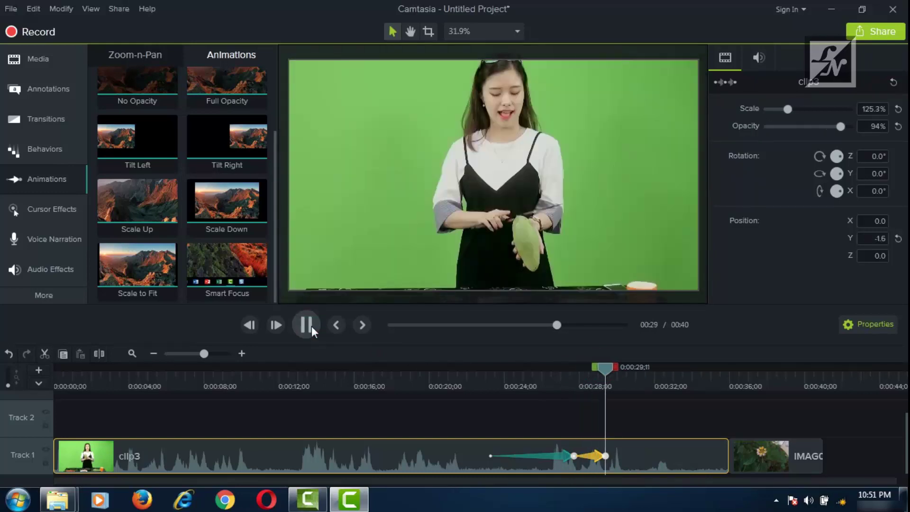
{"action": "left_click", "coordinate": [311, 326]}
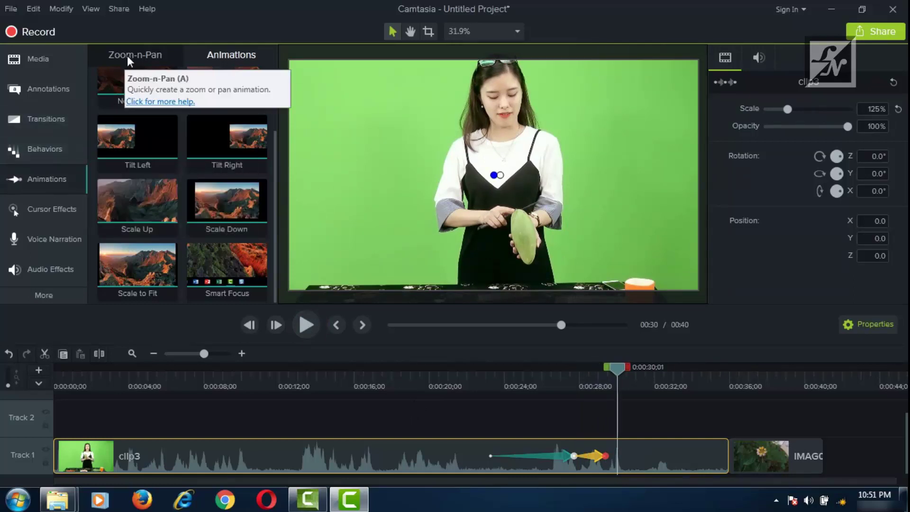
{"action": "left_click", "coordinate": [140, 55]}
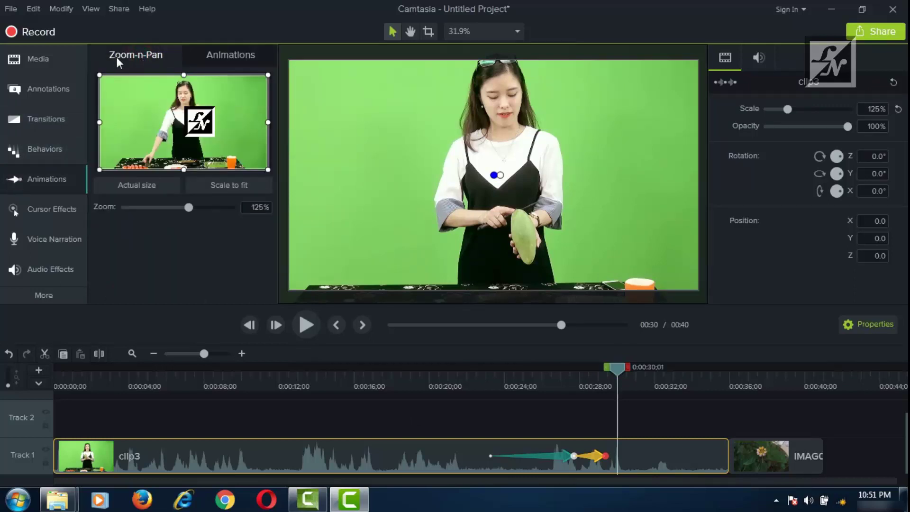
{"action": "left_click", "coordinate": [45, 153]}
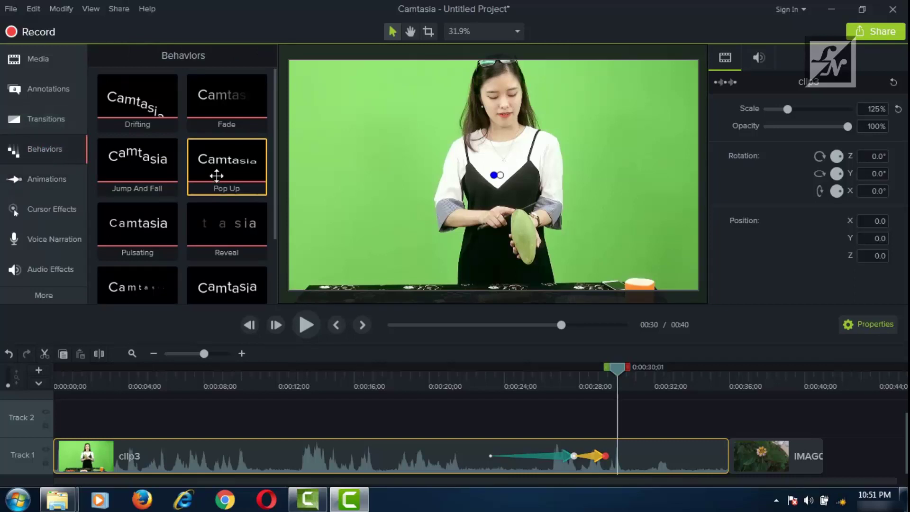
{"action": "left_click", "coordinate": [259, 383]}
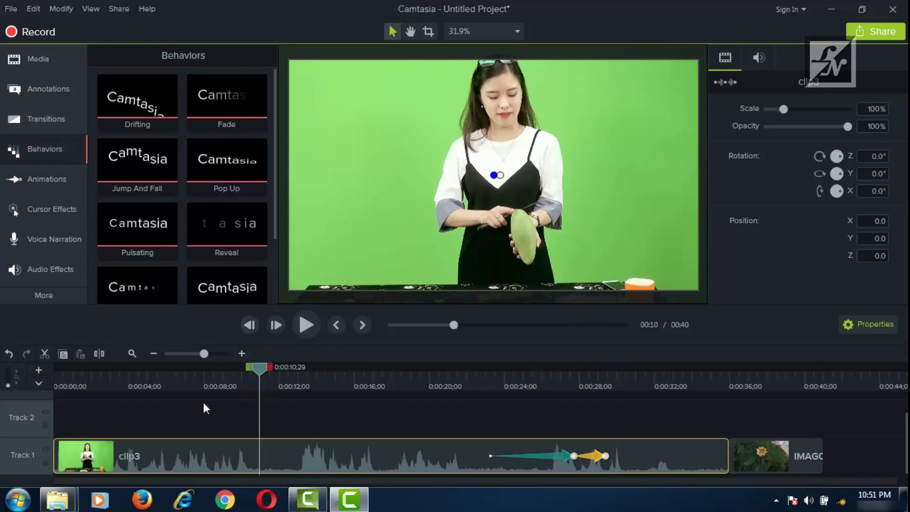